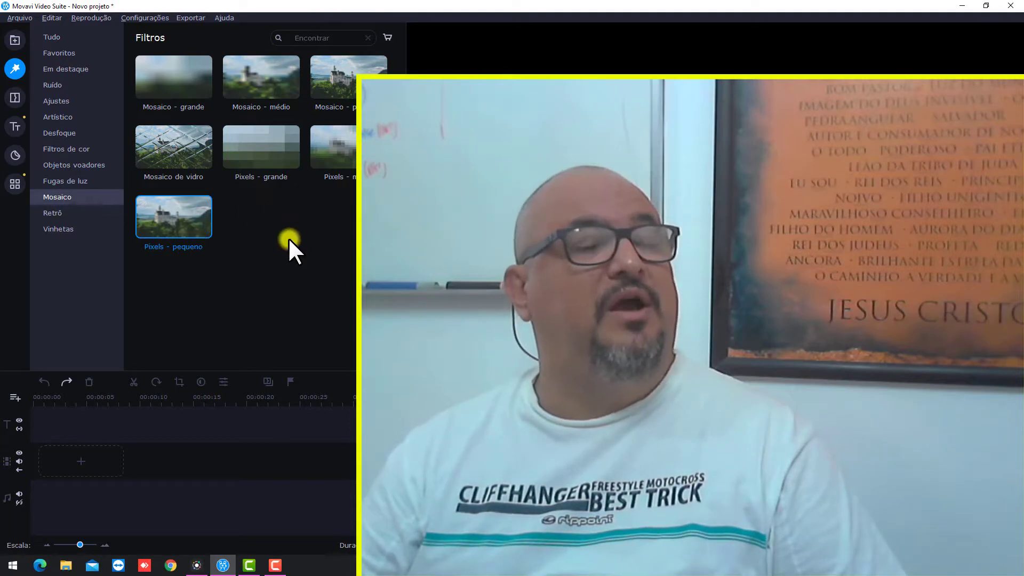
- Place all seven animal clips from the media bin on the video track, starting at the beginning of the timeline
click(55, 36)
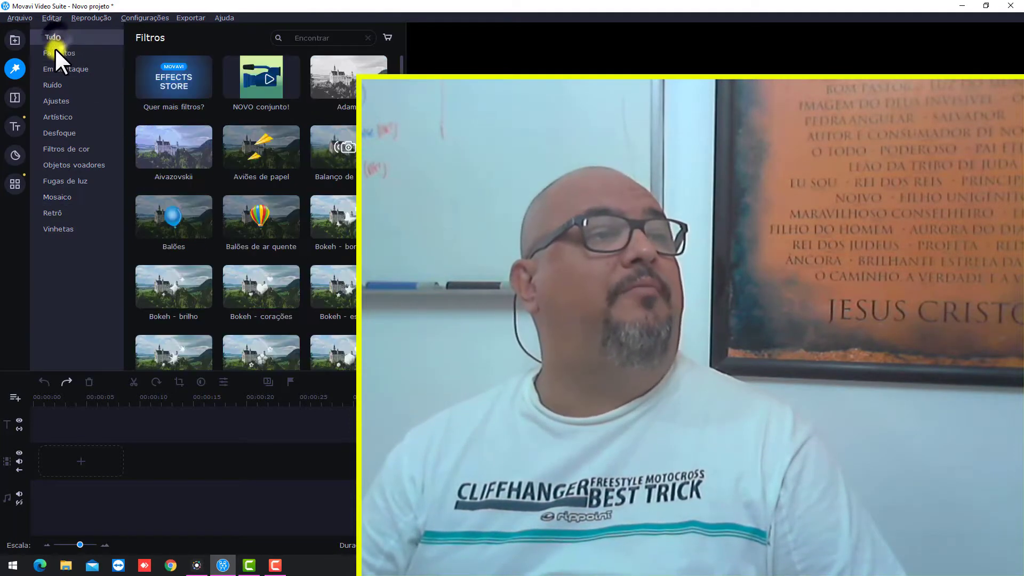
click(56, 52)
click(15, 40)
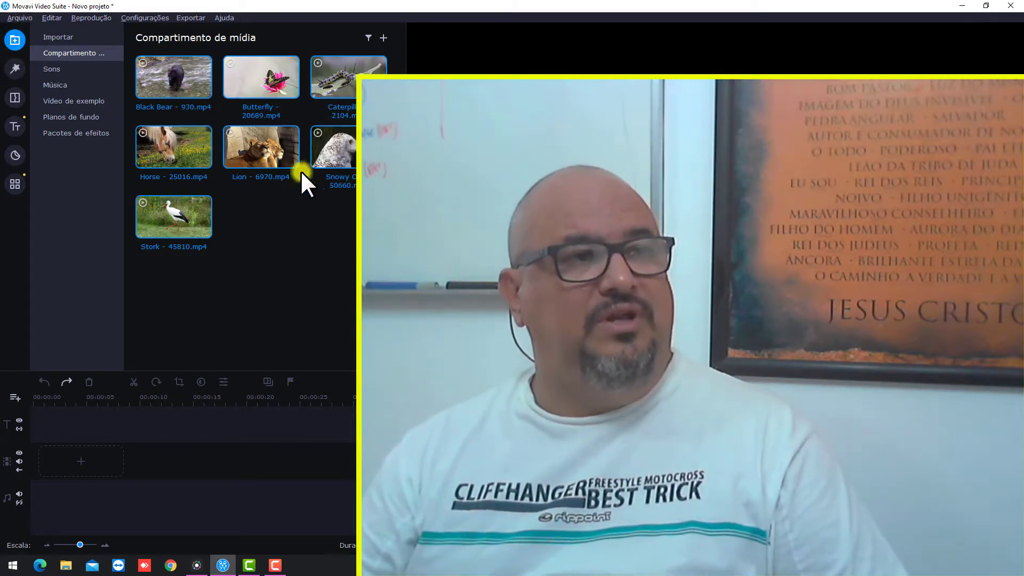
drag(176, 78, 33, 445)
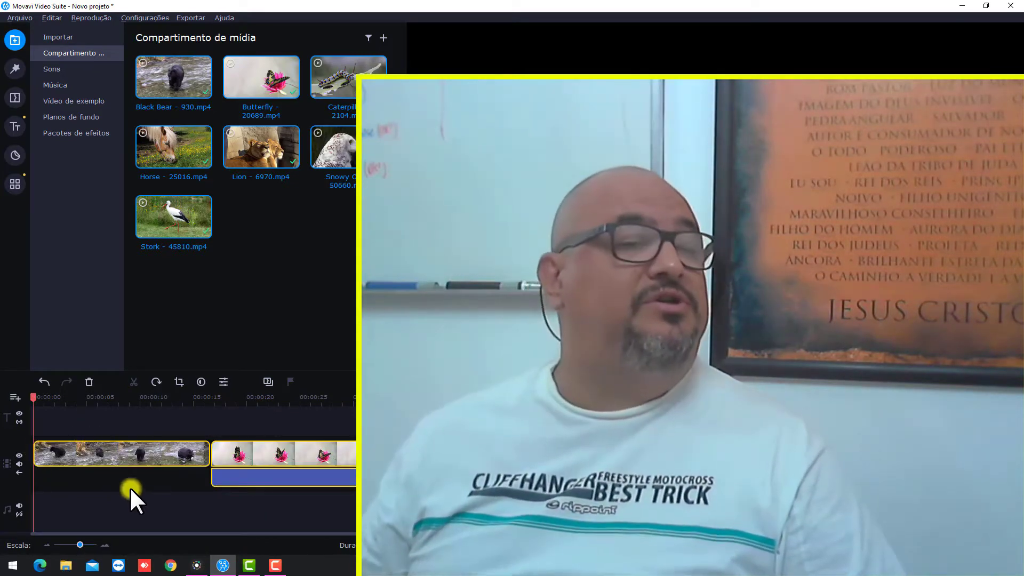
- Split the black bear clip at about 8 s and 4.1 s, then delete its remainder after the second piece
click(117, 451)
click(134, 382)
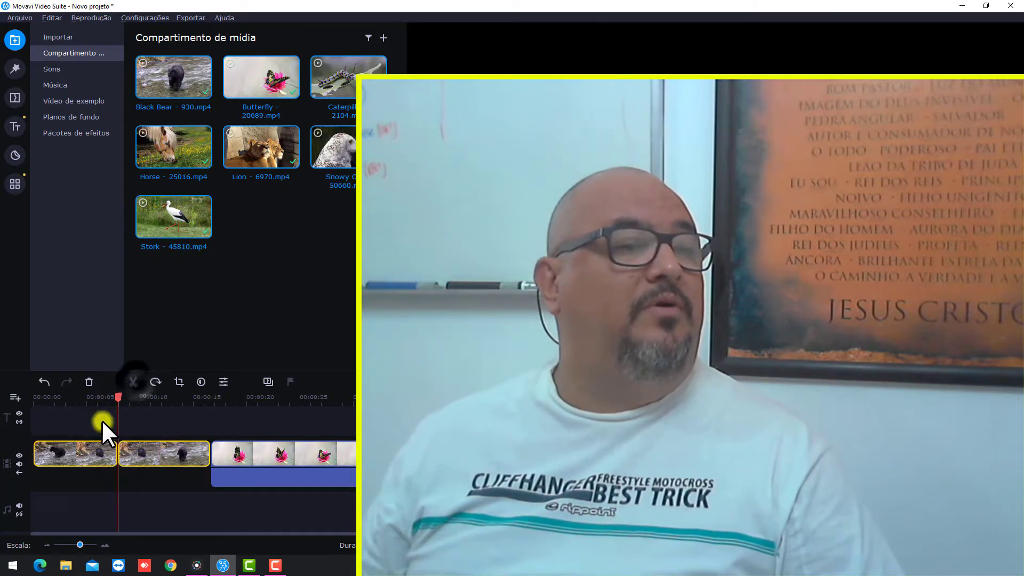
click(78, 397)
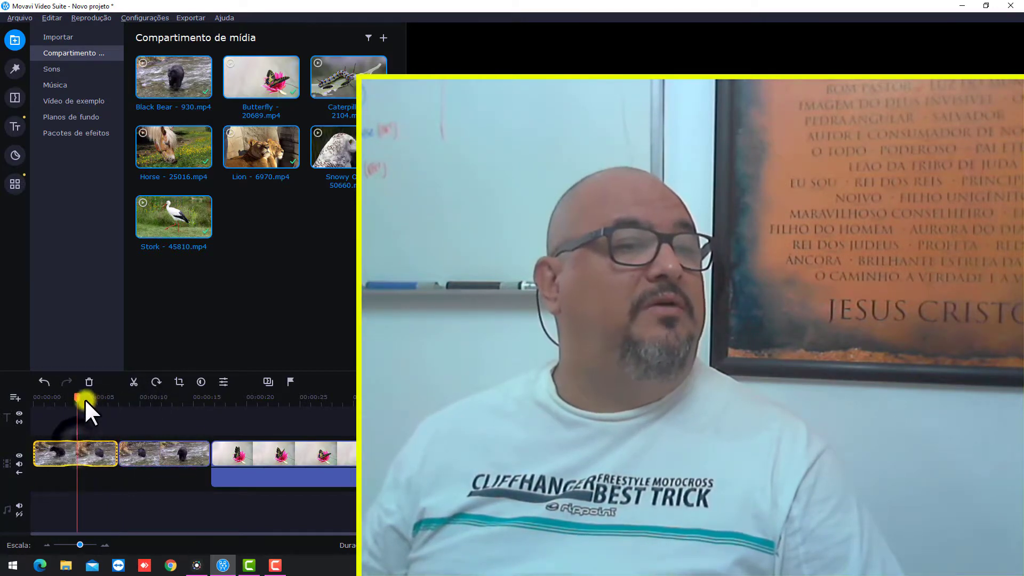
click(134, 382)
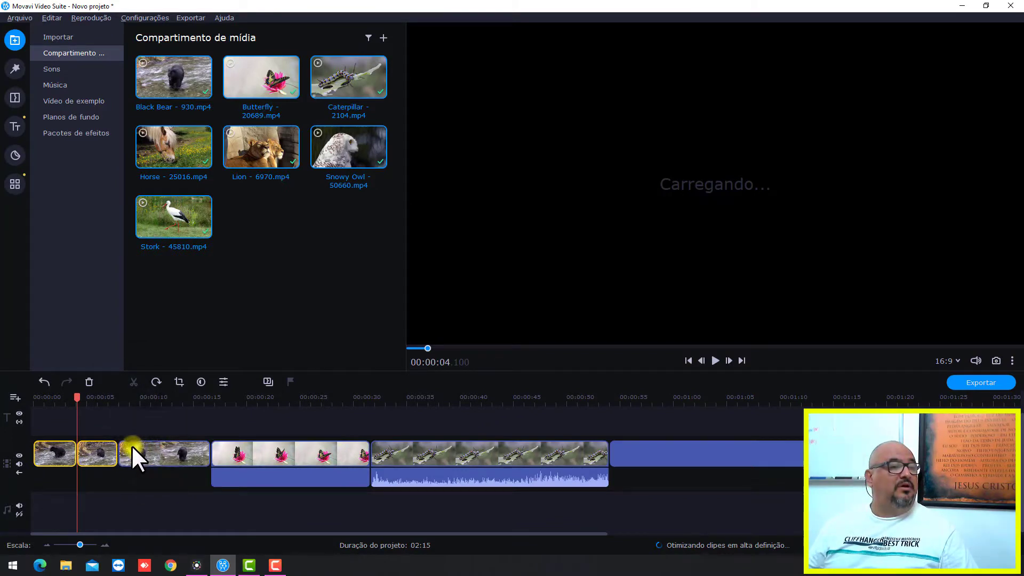
click(137, 398)
click(165, 453)
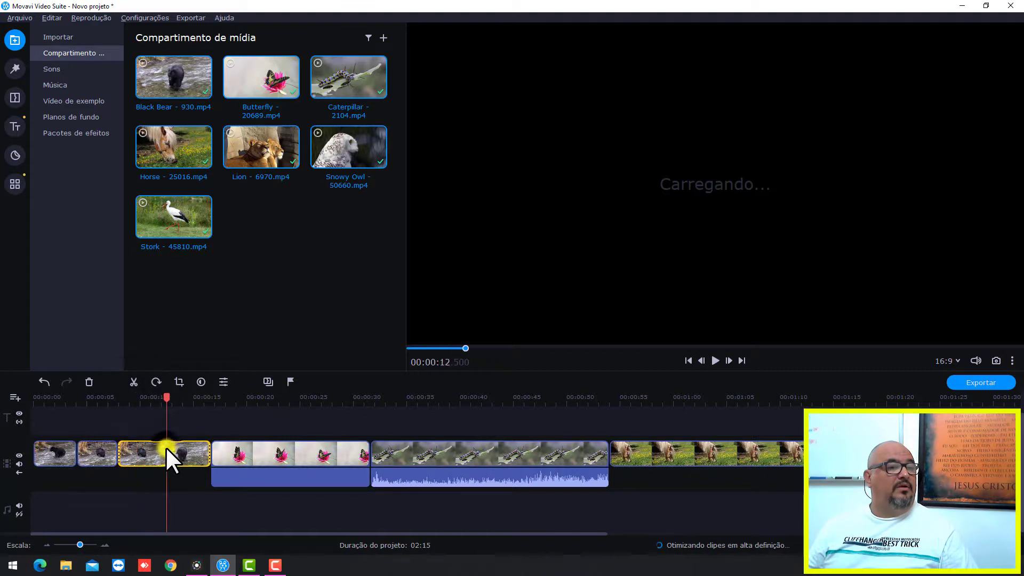
key(Delete)
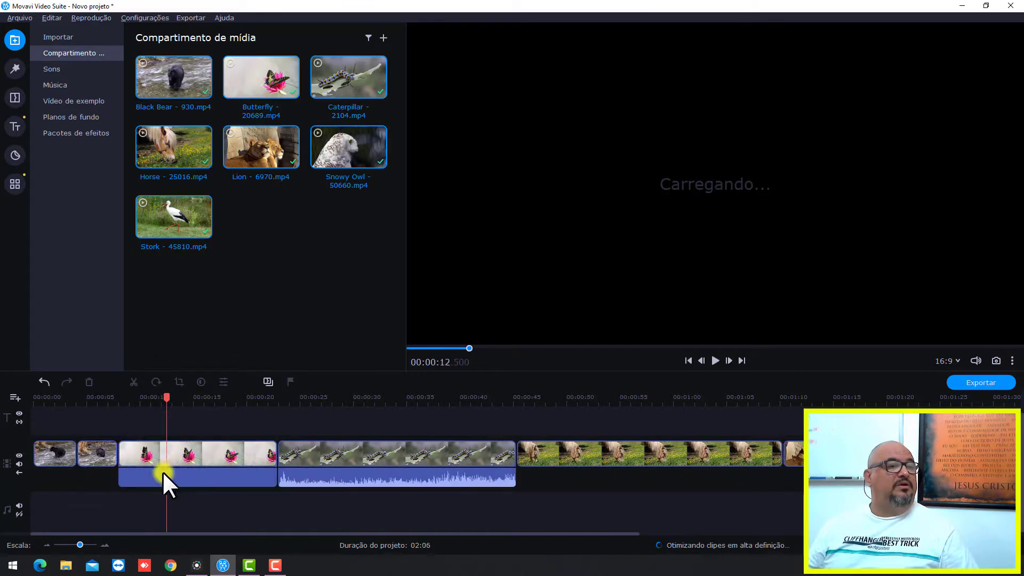
- Split the butterfly clip at 11.85 s and 15.7 s and delete its remainder after the second piece
click(158, 443)
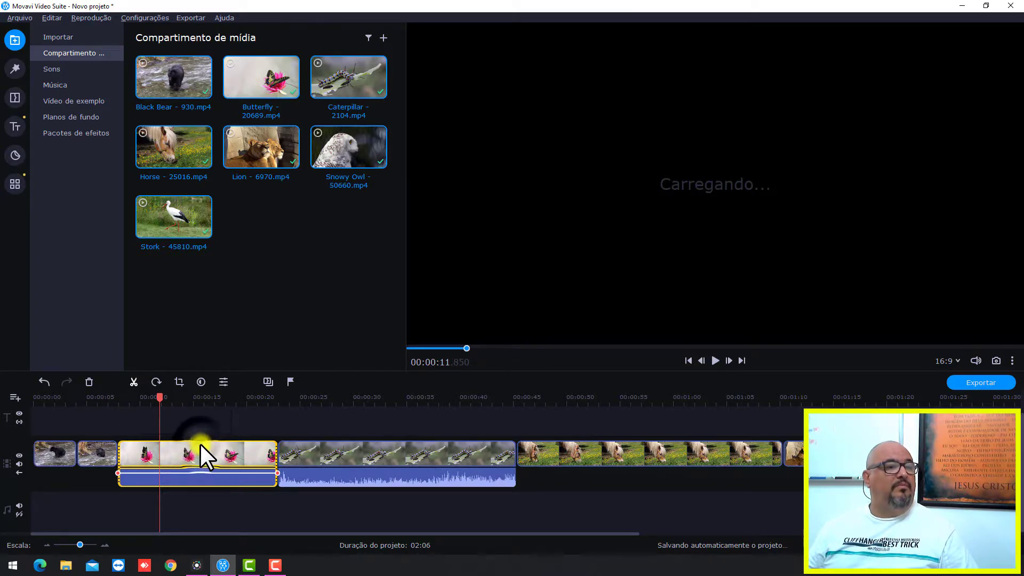
key(ctrl+b)
double_click(200, 443)
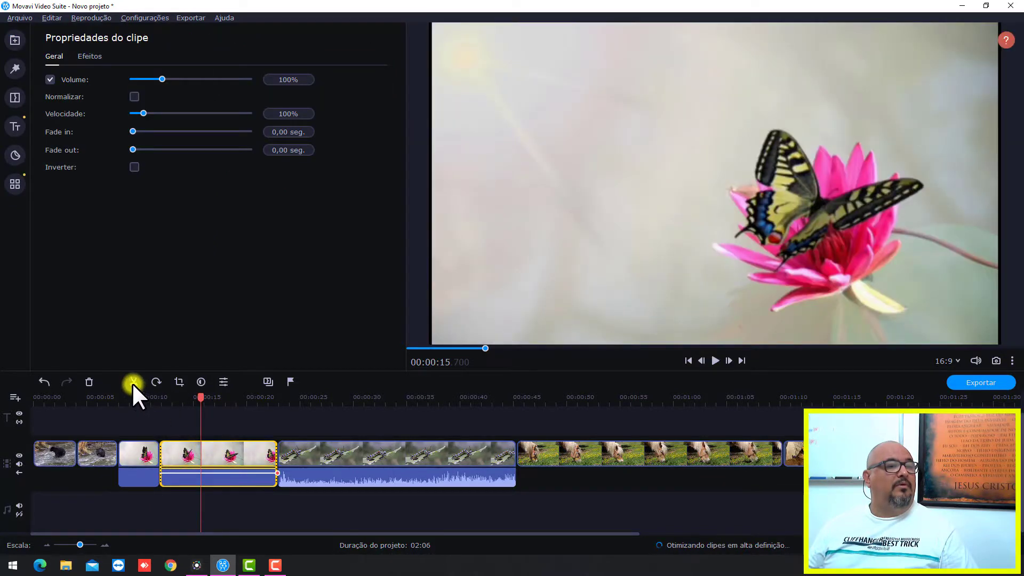
click(133, 382)
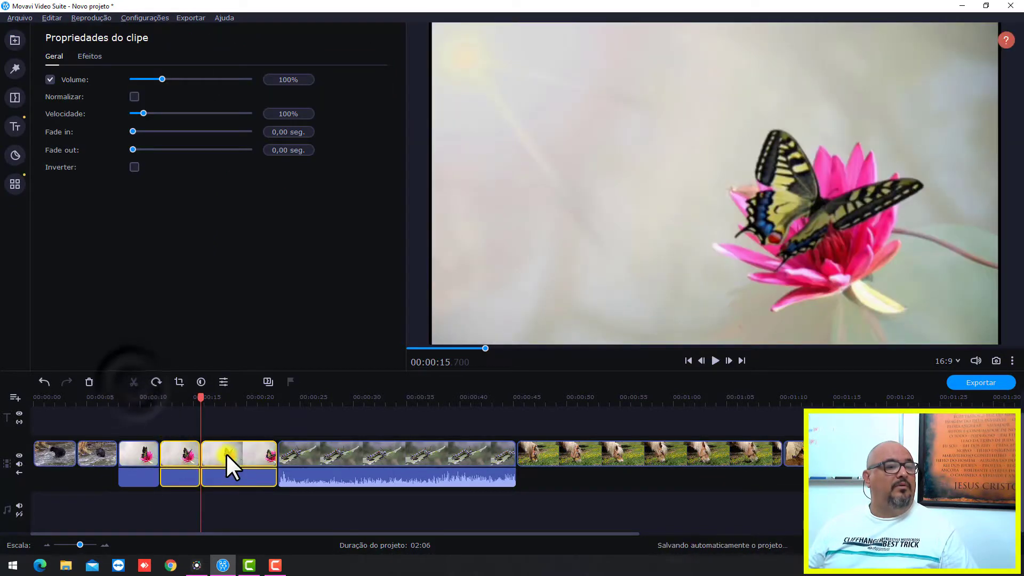
click(229, 487)
key(Delete)
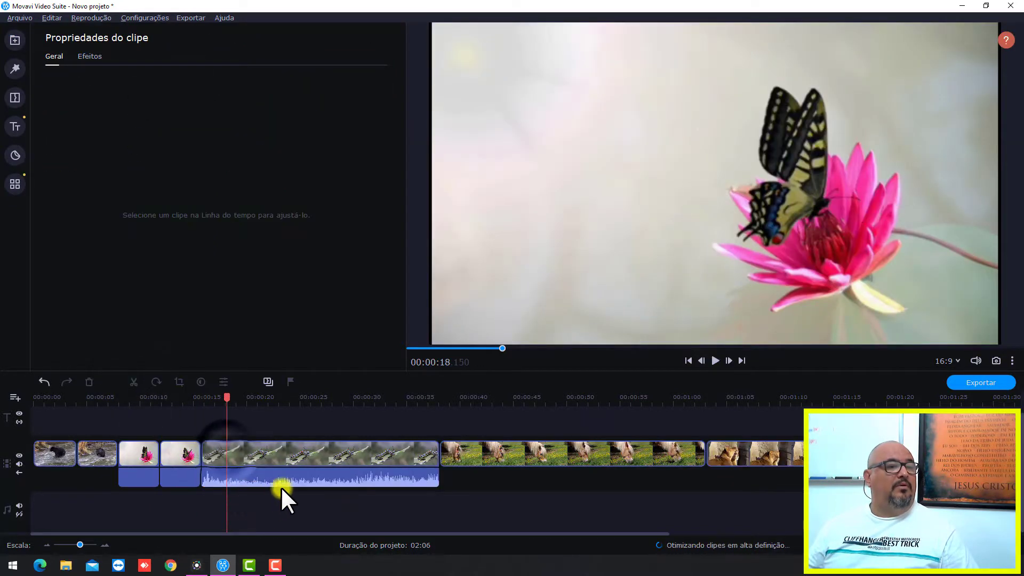
click(235, 441)
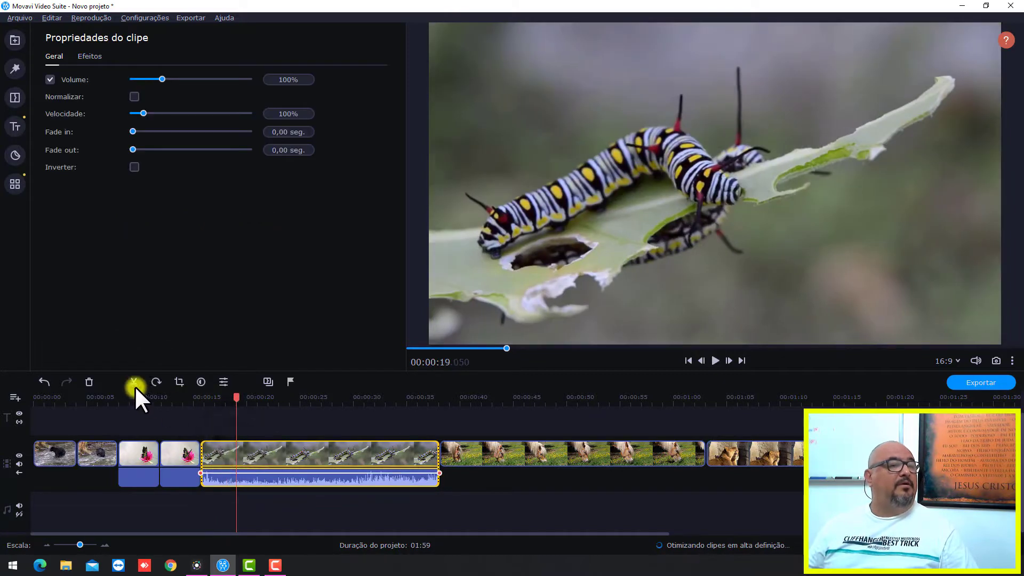
click(134, 382)
click(270, 443)
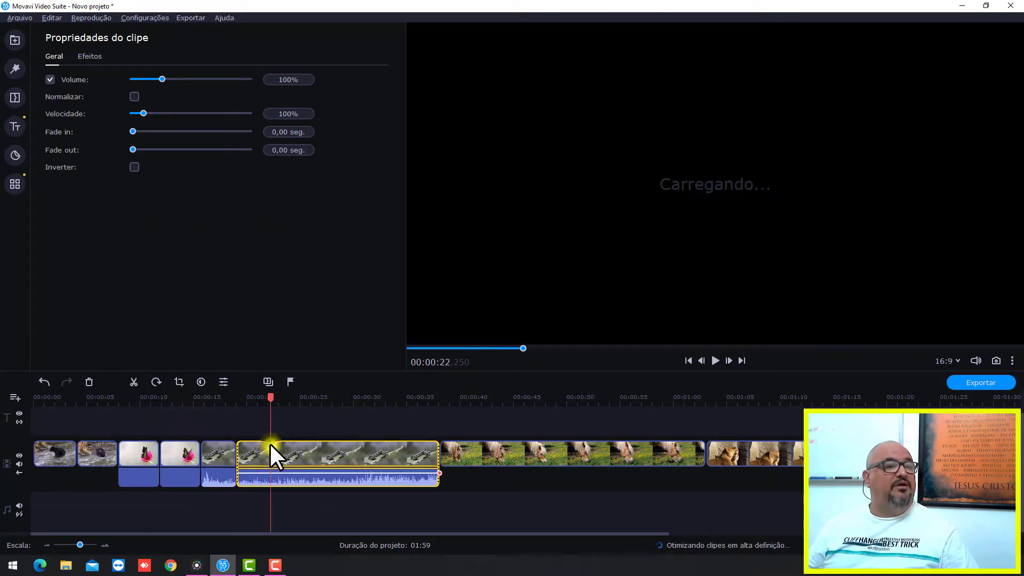
click(276, 443)
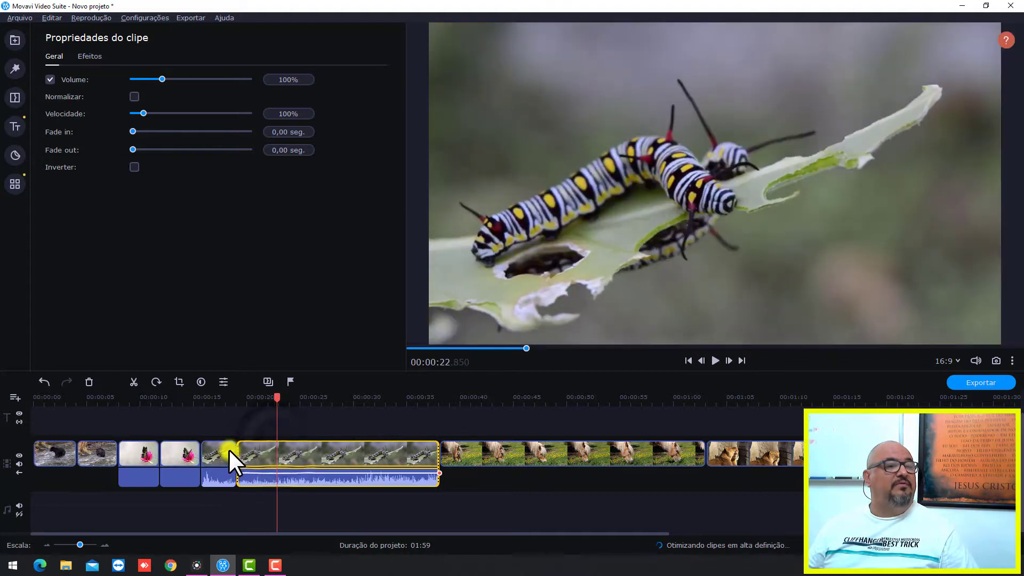
click(45, 380)
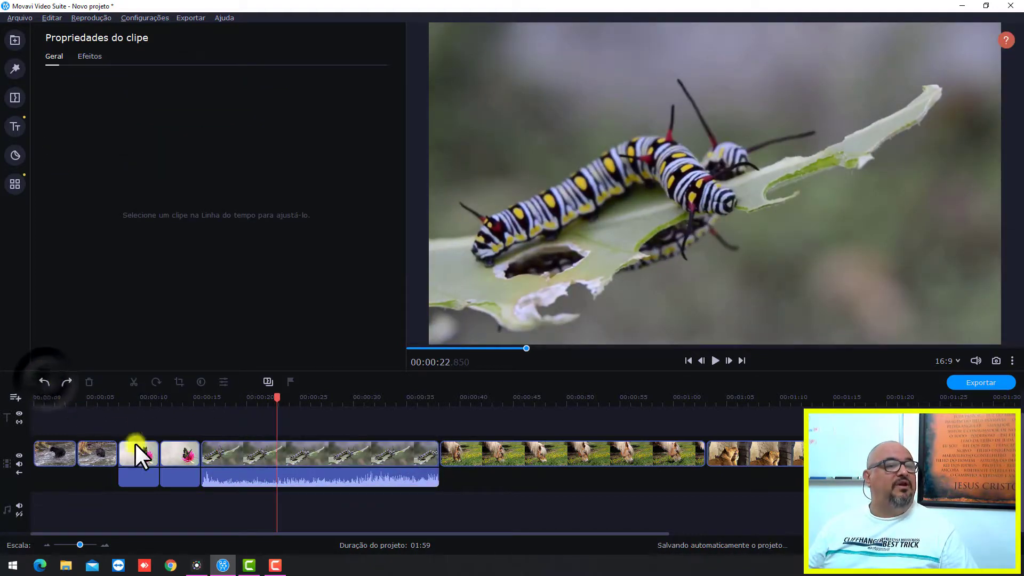
- Split the caterpillar clip at 19.7 s and 23.7 s and delete its remainder after the second piece
click(242, 441)
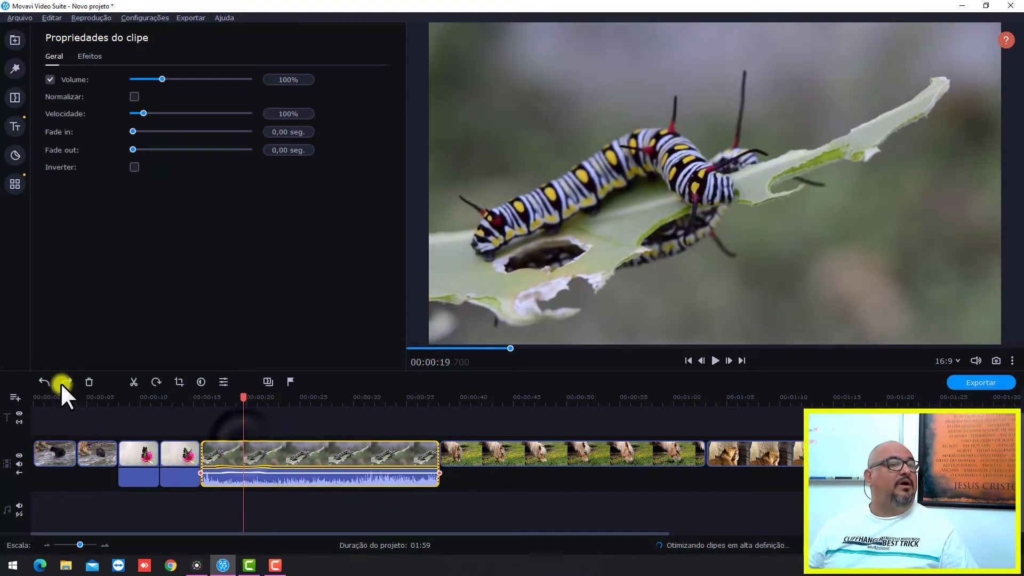
click(133, 381)
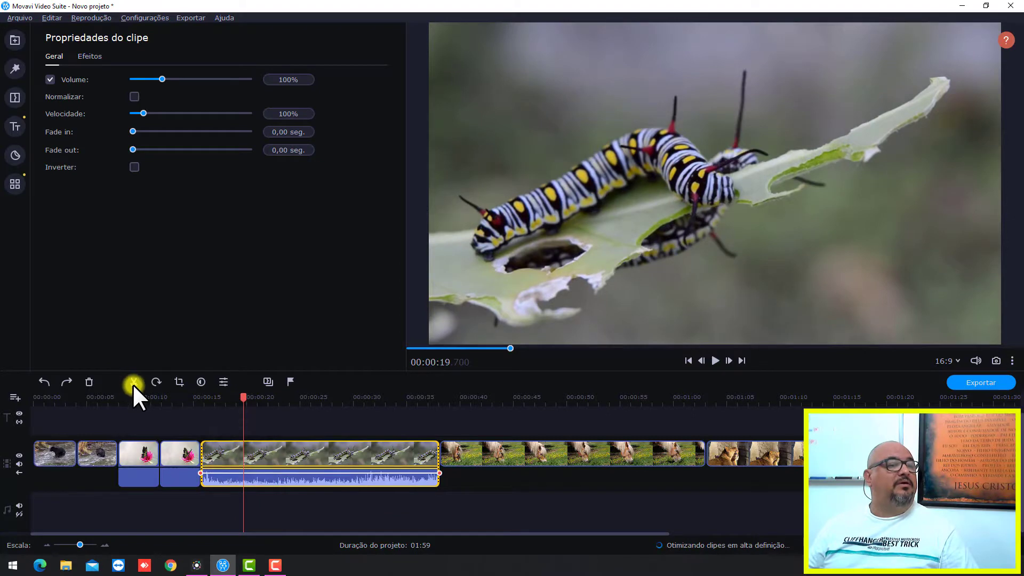
click(285, 444)
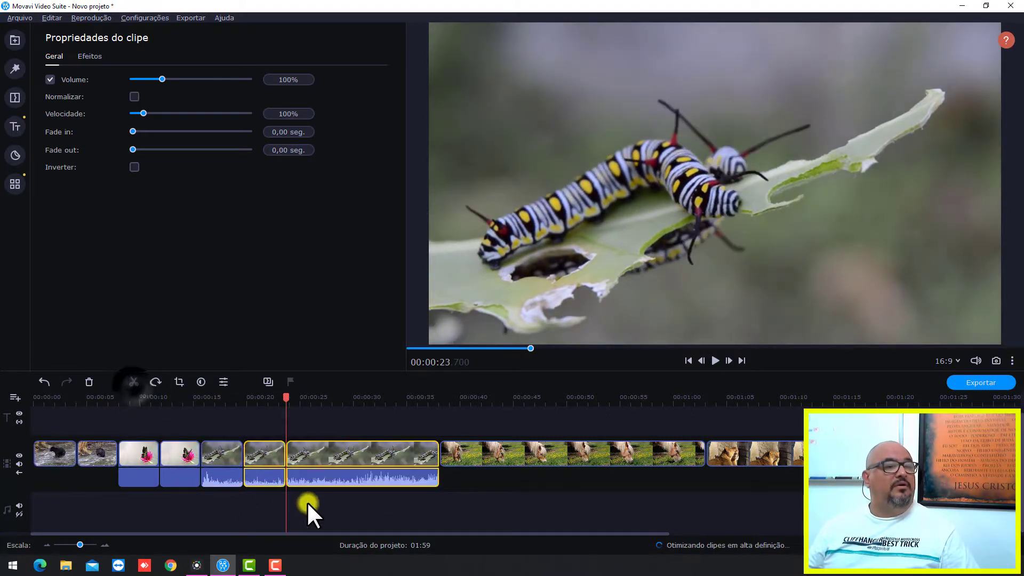
click(327, 455)
key(Delete)
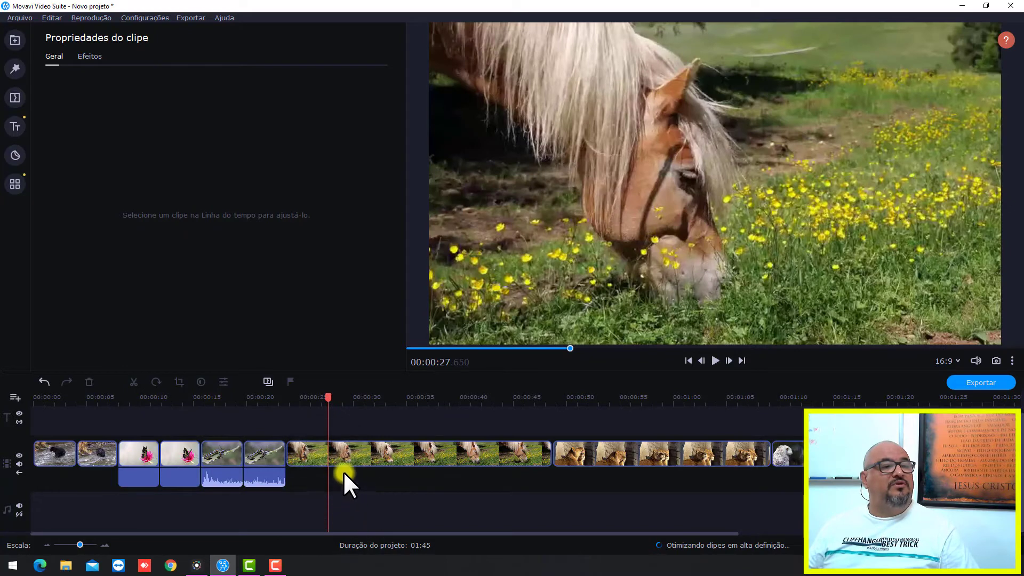
- Split the horse clip at 27.7 s and 31.75 s and delete its remainder after the second piece
click(305, 450)
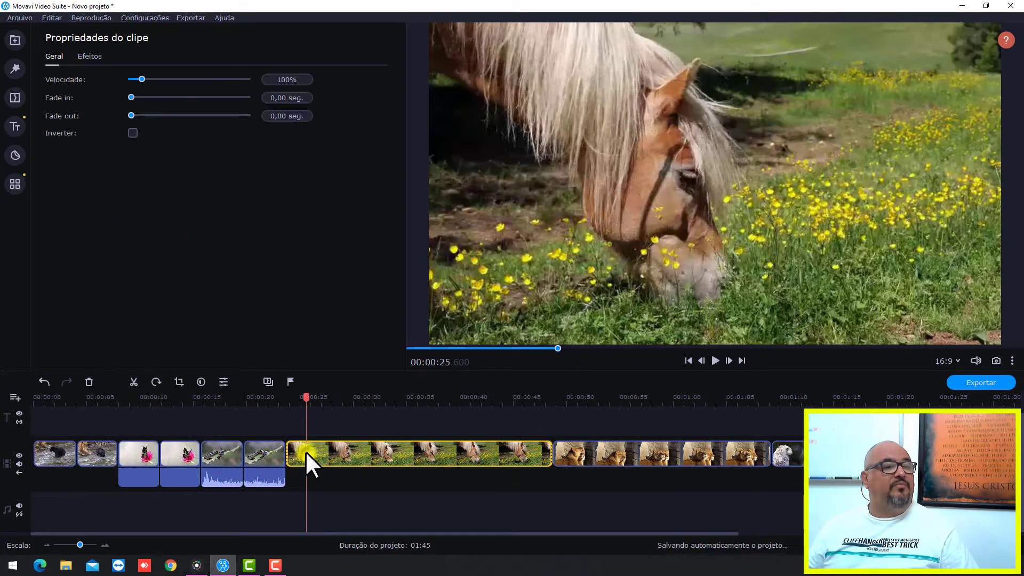
click(328, 443)
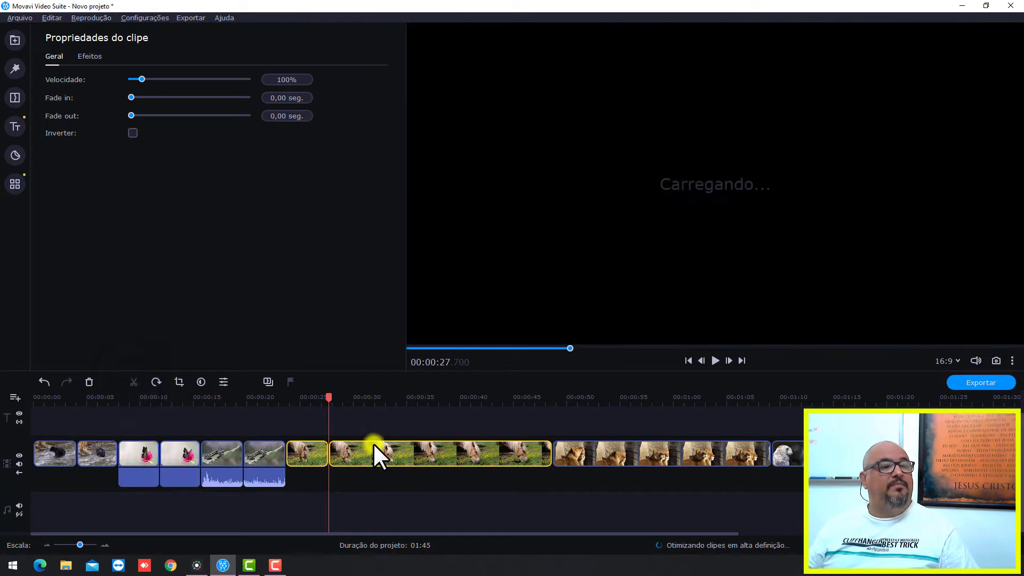
click(372, 443)
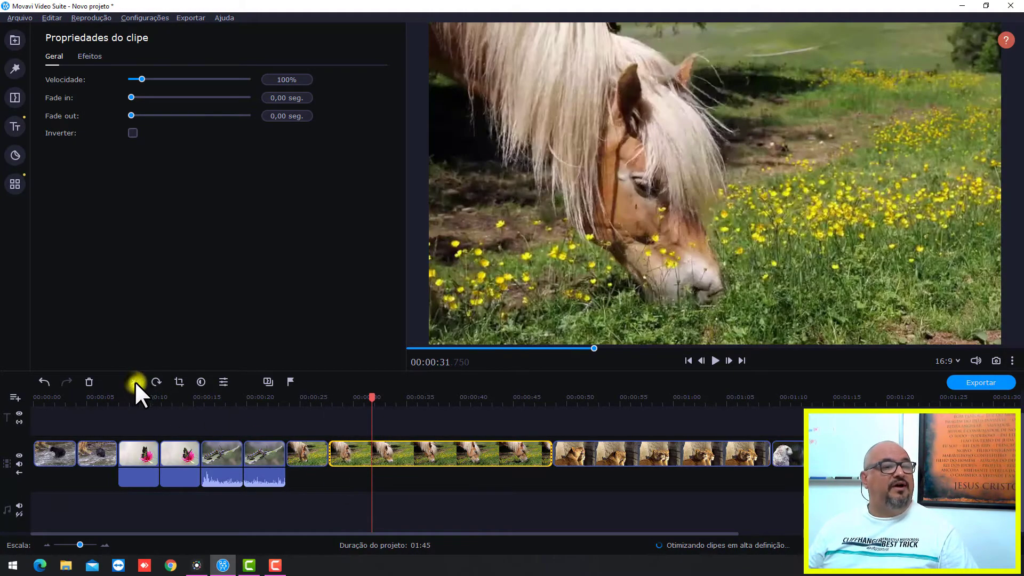
click(134, 382)
click(420, 474)
key(Delete)
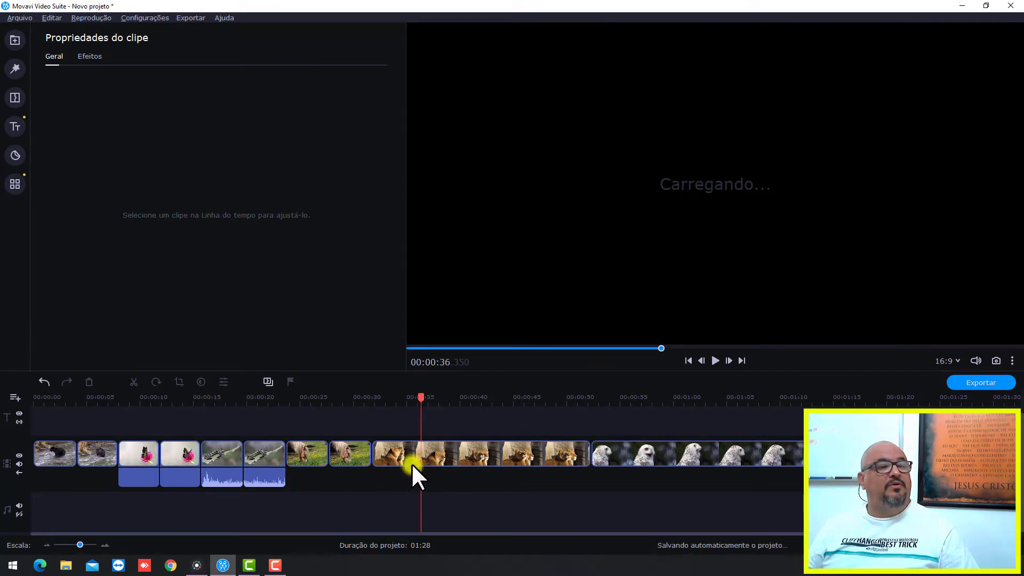
- Split the lion clip at 35.55 s and 39.4 s and delete its remainder after the second piece
click(411, 463)
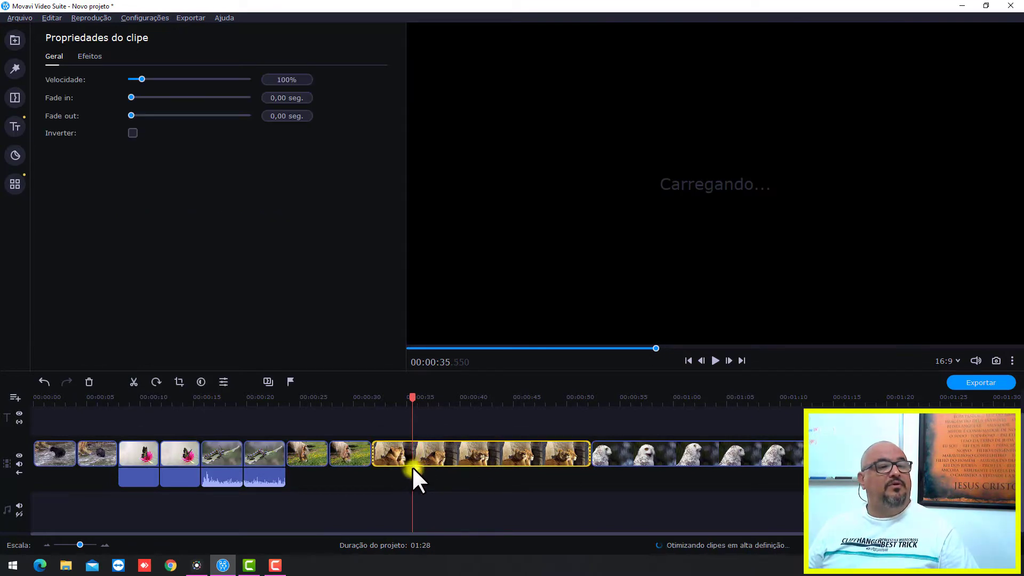
click(130, 379)
click(452, 462)
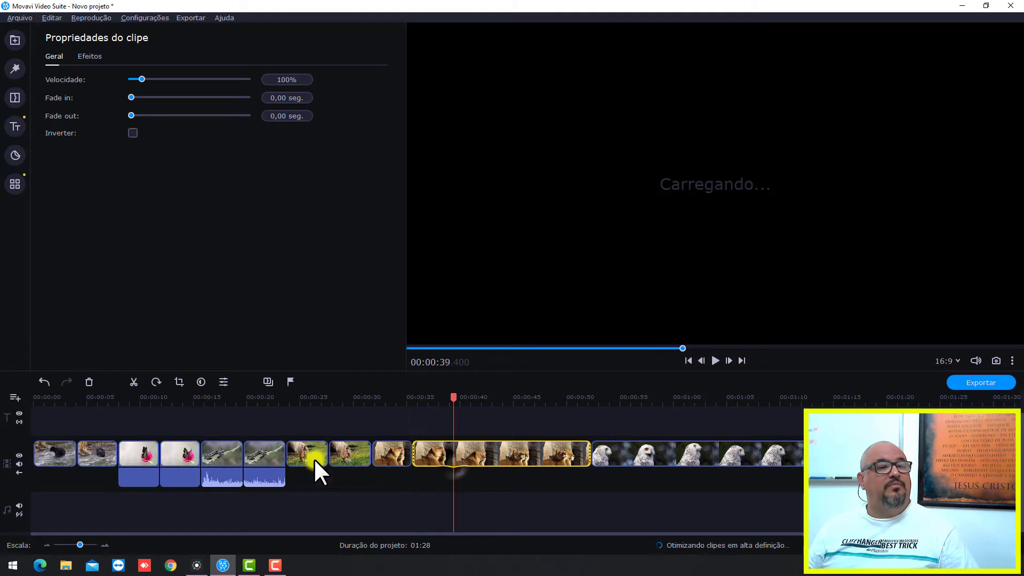
click(128, 382)
click(472, 454)
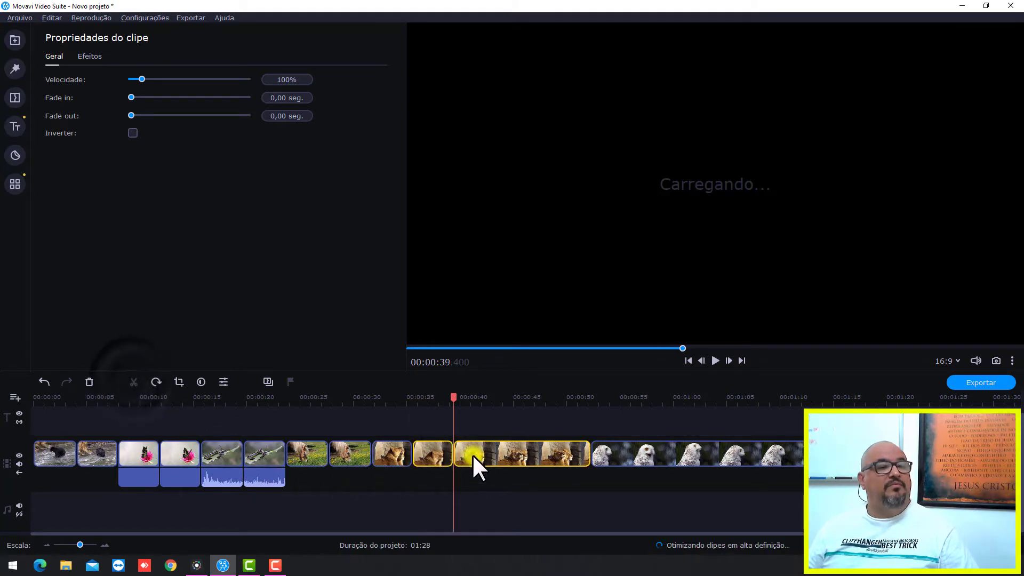
key(Delete)
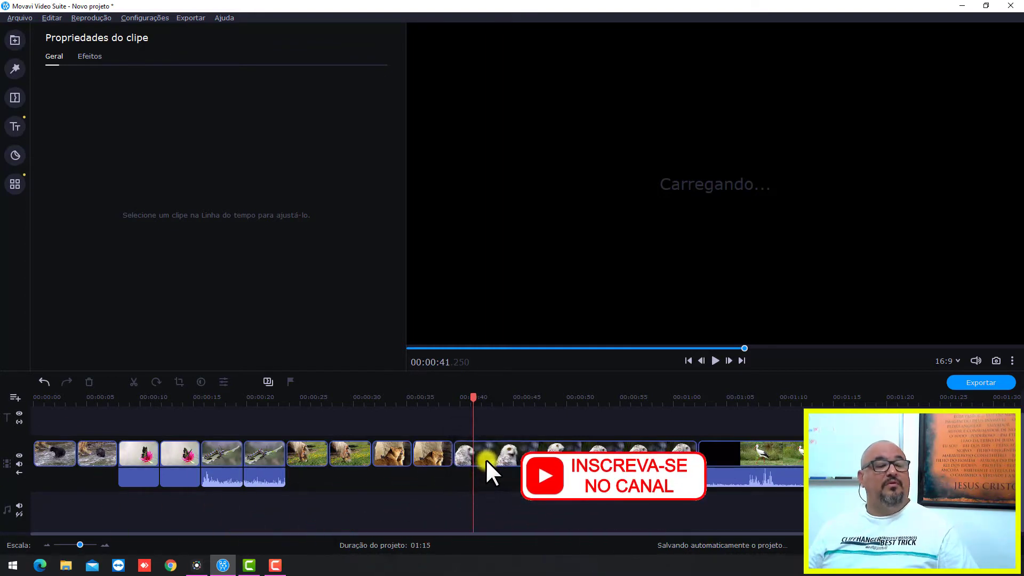
- Delete the linked audio beneath the two butterfly pieces and the two caterpillar pieces
click(132, 478)
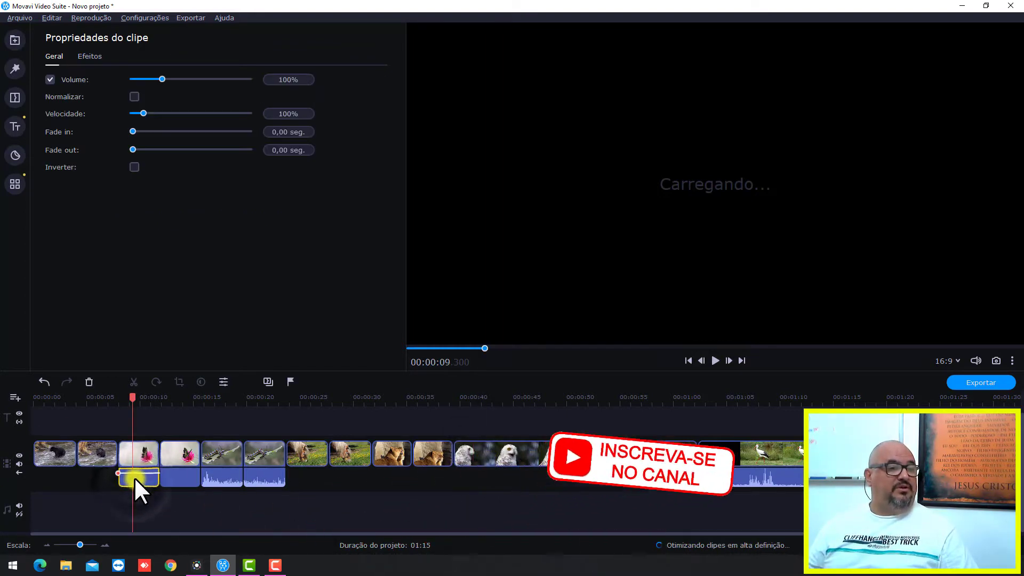
key(Delete)
click(170, 478)
key(Delete)
click(219, 480)
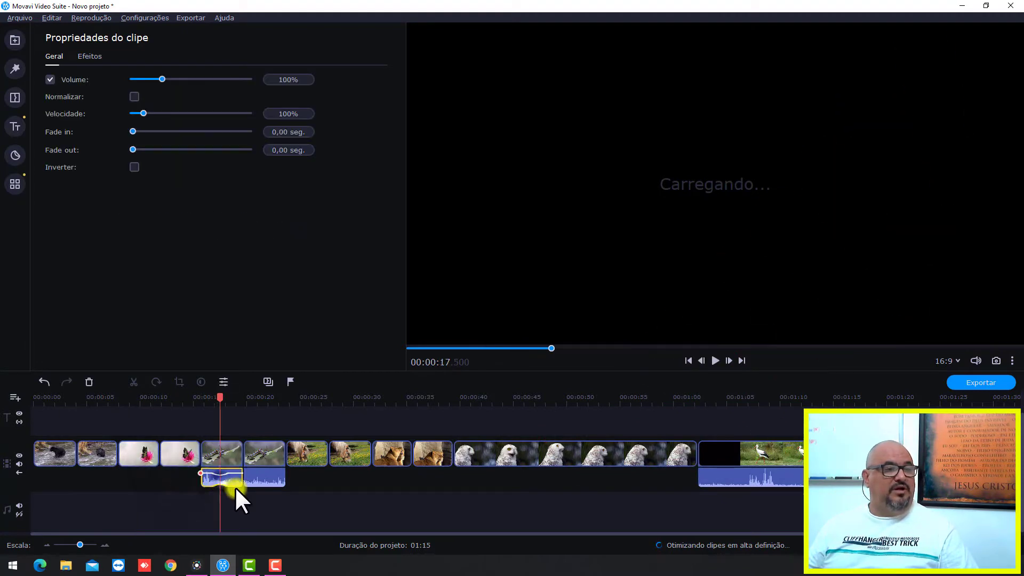
key(Delete)
click(263, 477)
key(Delete)
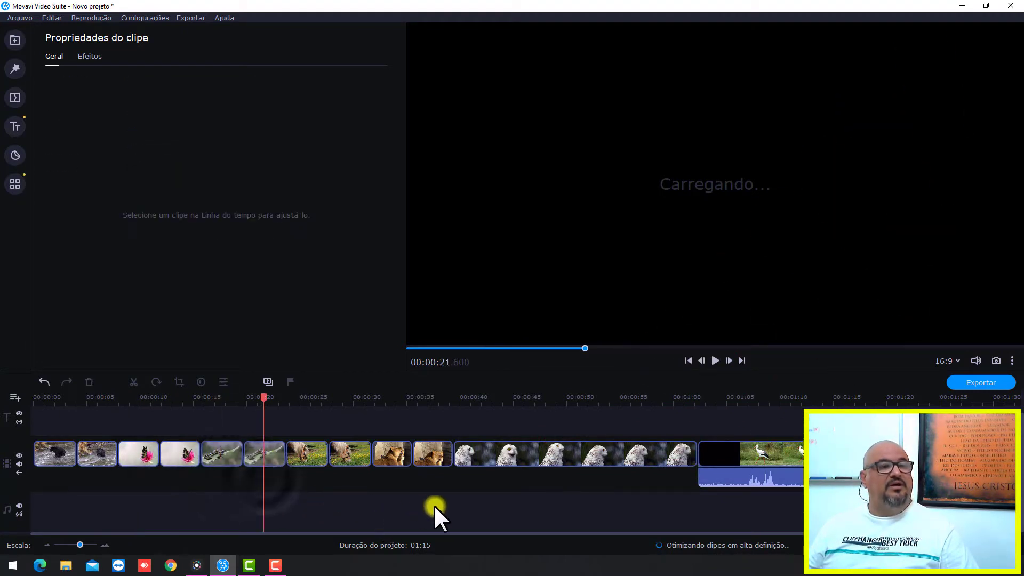
- Split the owl clip at 43 s and 46.8 s and delete its remainder after the second piece
click(491, 451)
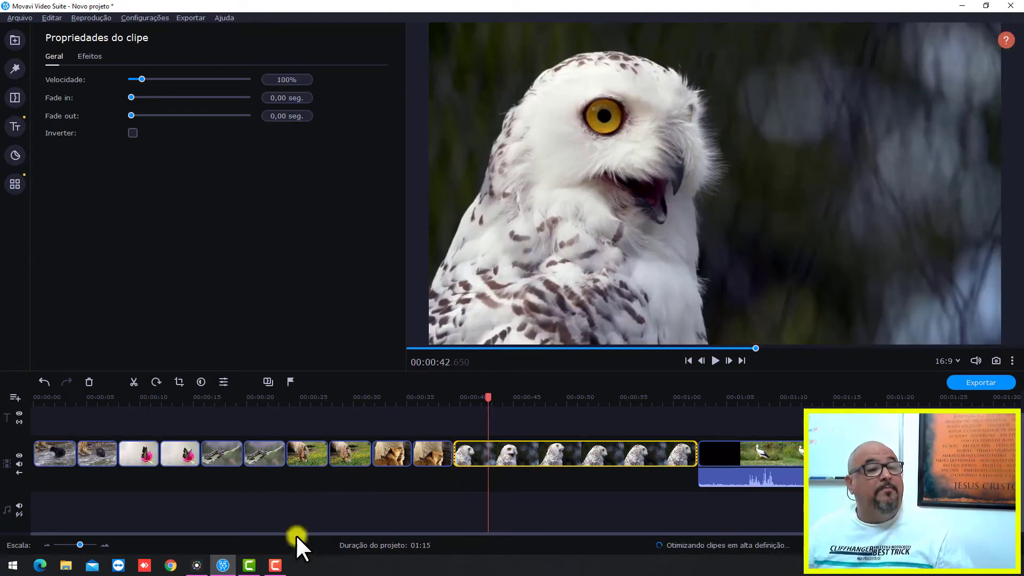
click(524, 456)
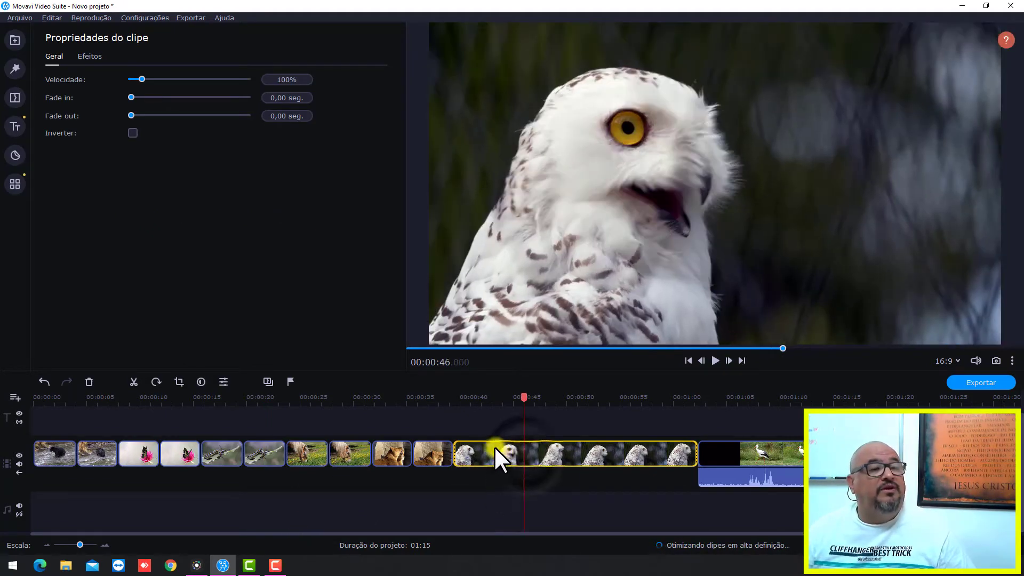
click(491, 443)
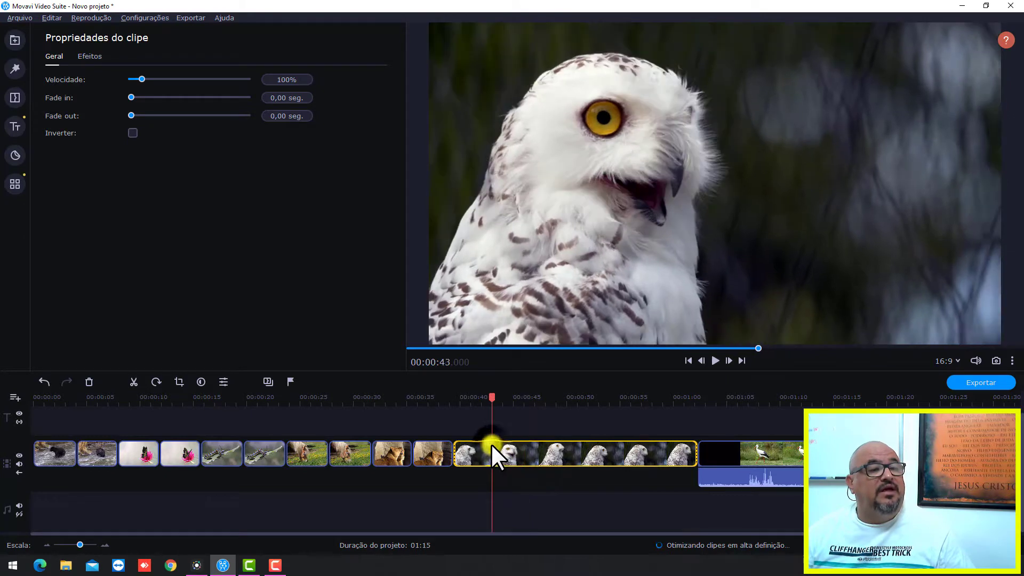
click(133, 382)
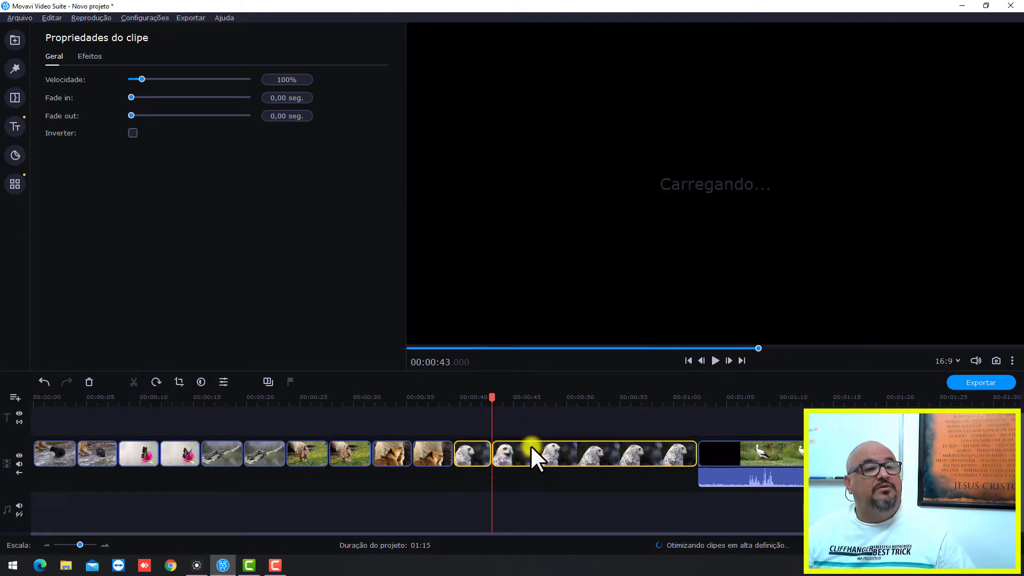
click(532, 451)
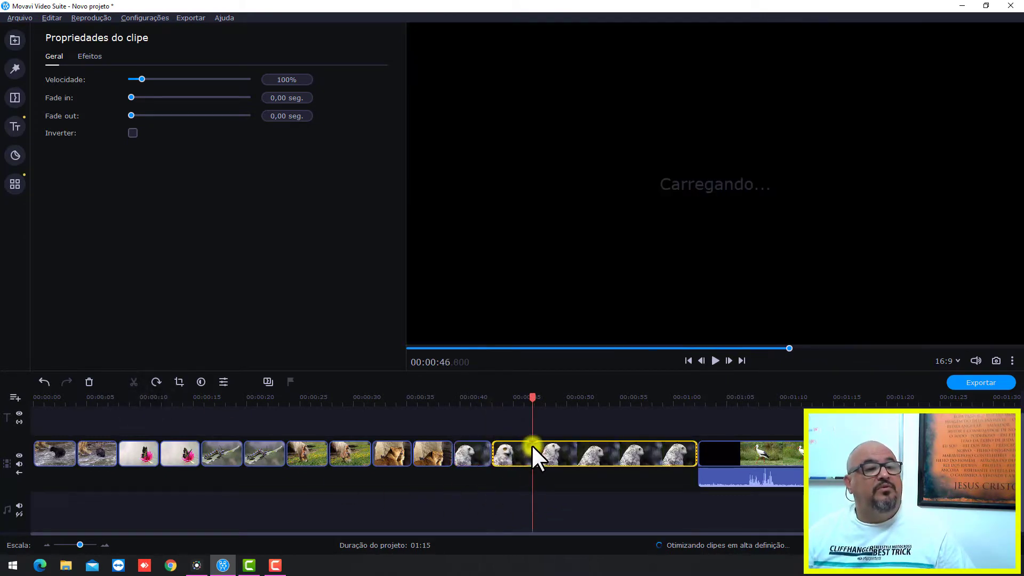
click(133, 382)
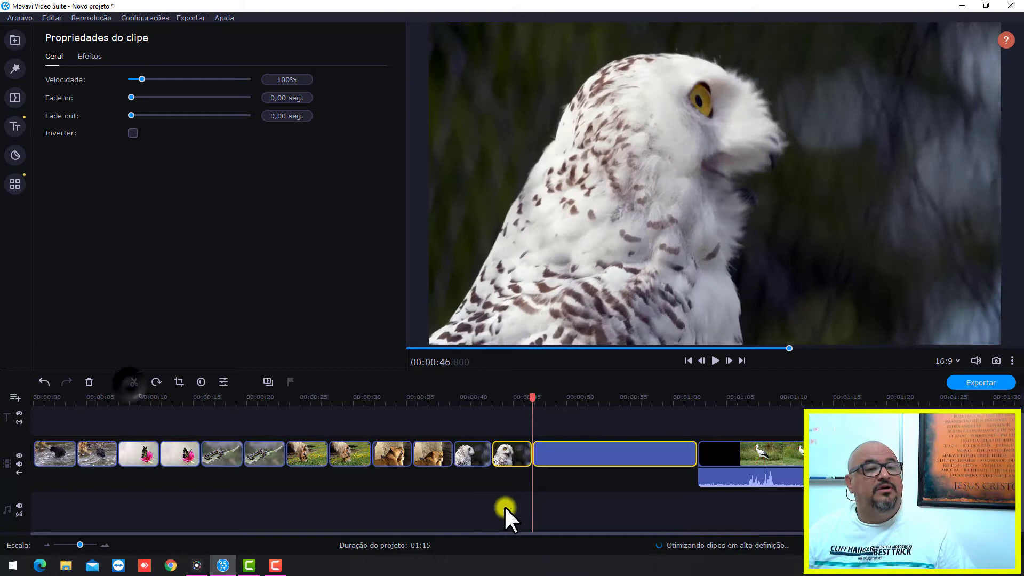
click(571, 456)
key(Delete)
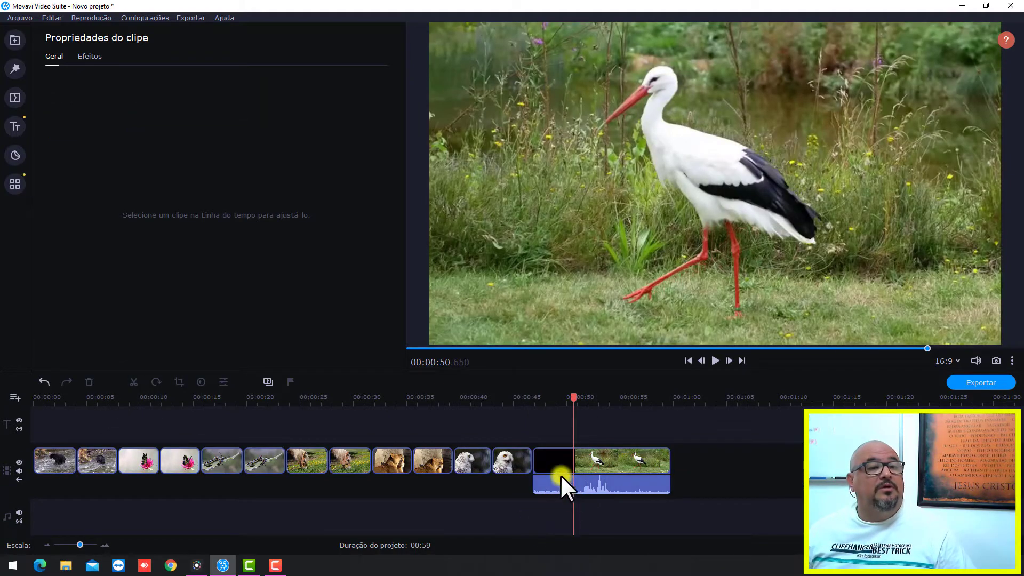
- Split the stork clip at 50.75 s and delete the opening piece that starts in black
click(599, 468)
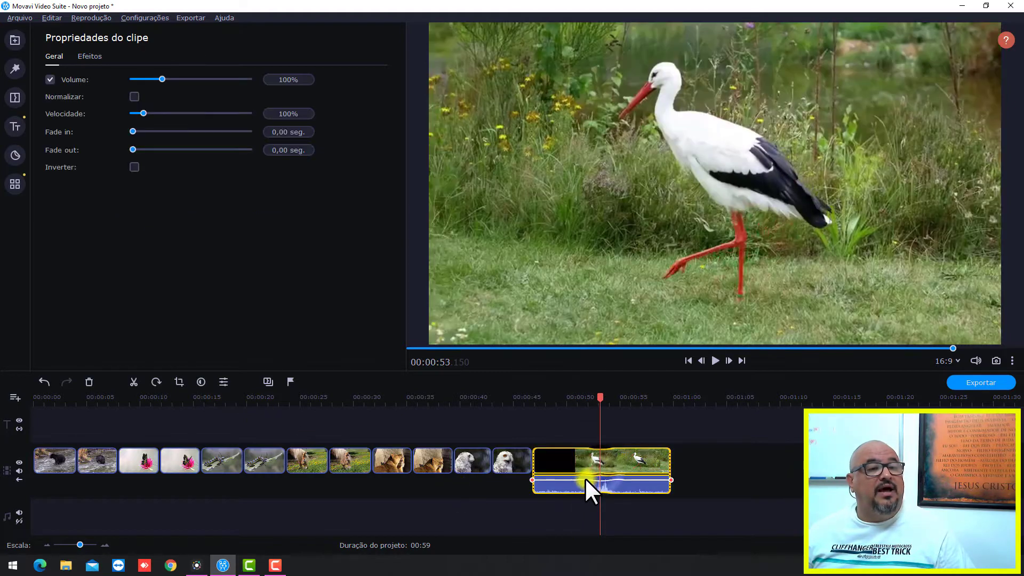
click(574, 447)
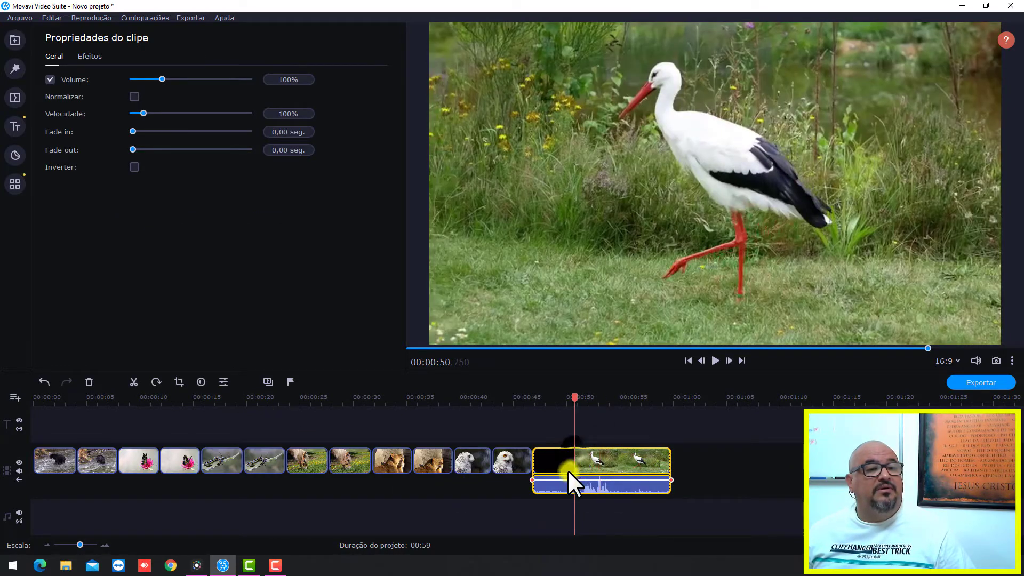
click(134, 382)
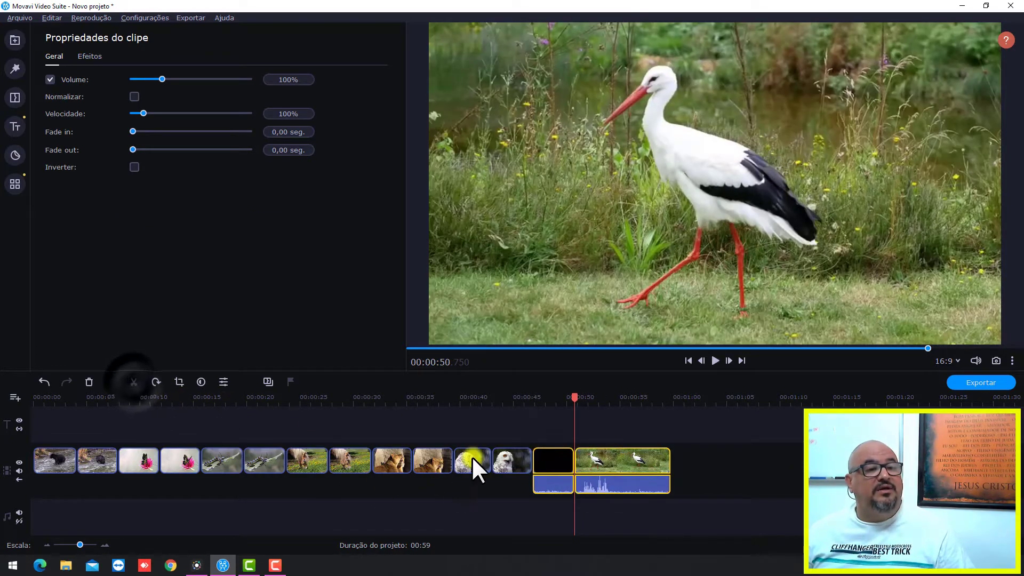
click(545, 463)
key(Delete)
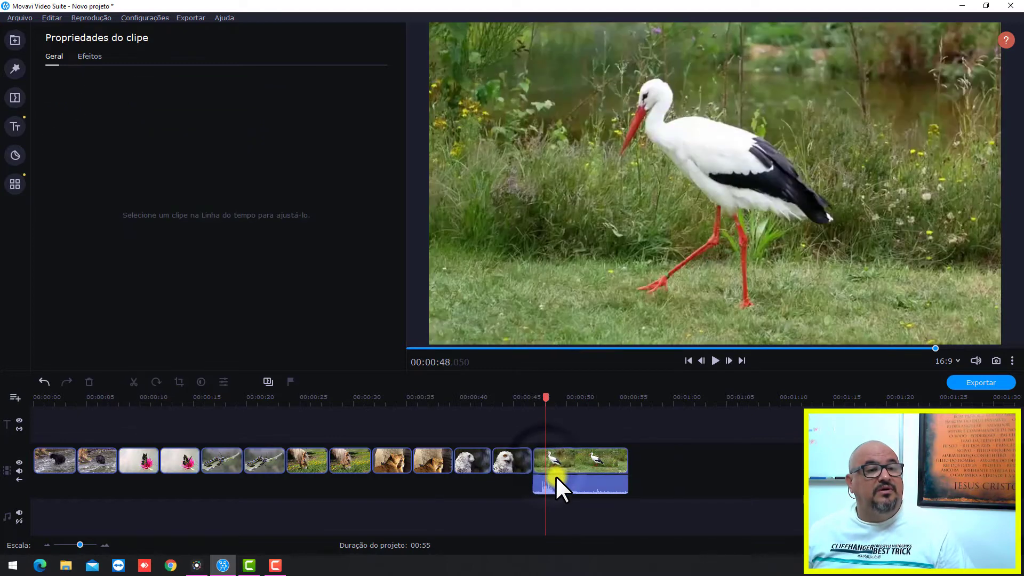
- Split the stork clip at 50.75 s and 54.15 s, deleting its remainder and the linked audio beneath both kept pieces
click(574, 450)
click(134, 381)
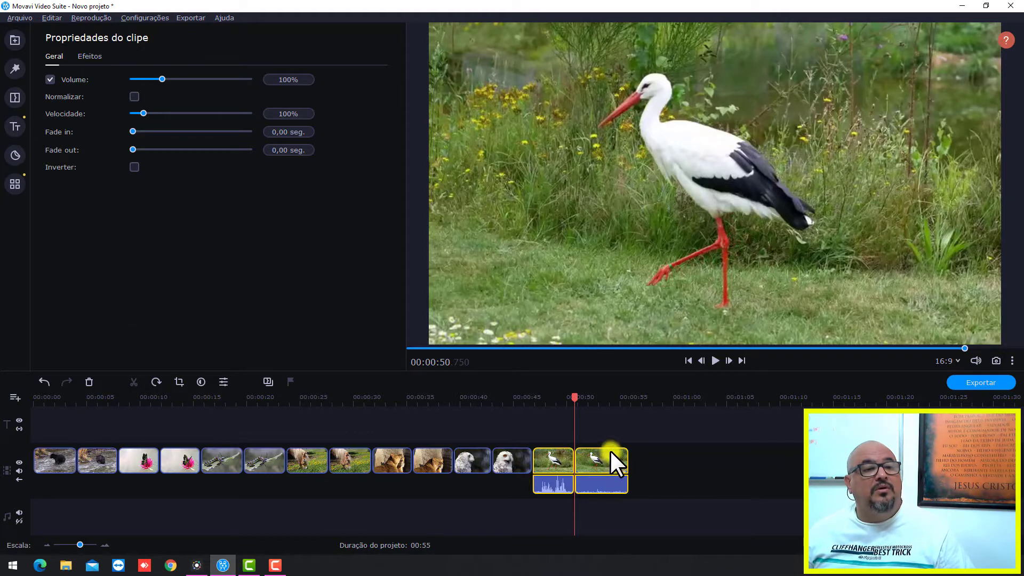
click(610, 451)
click(134, 382)
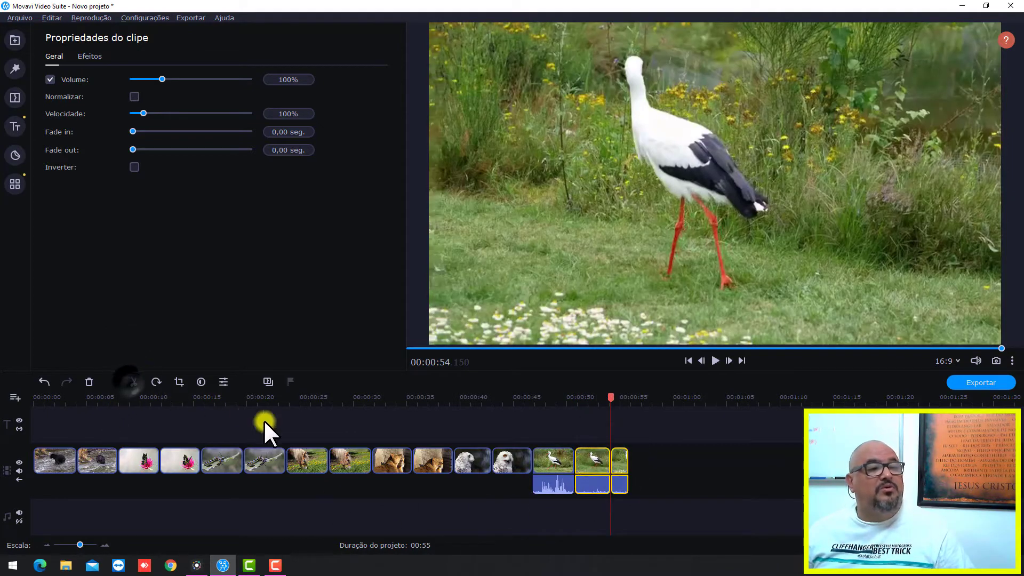
click(619, 462)
key(Delete)
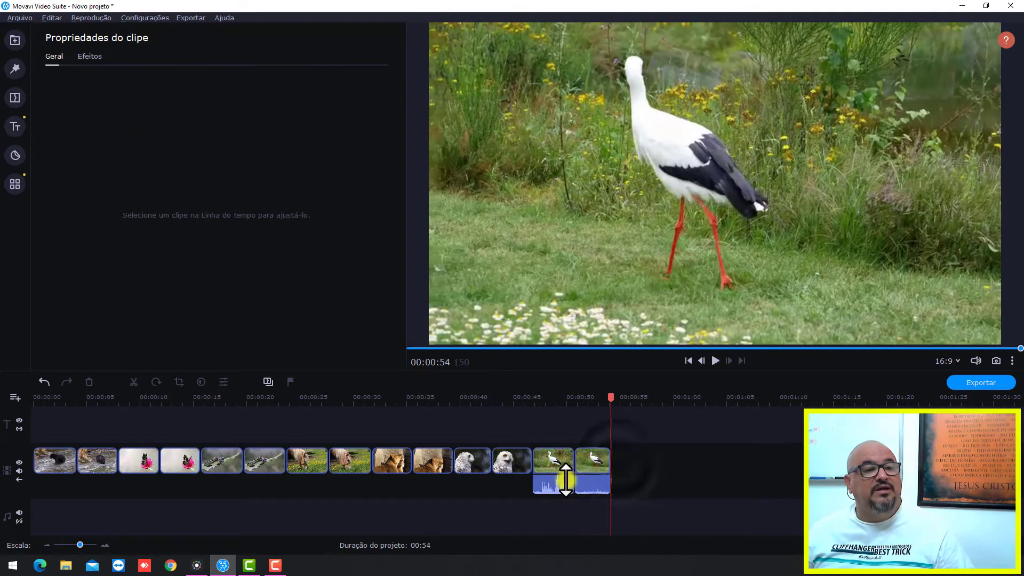
click(593, 489)
key(Delete)
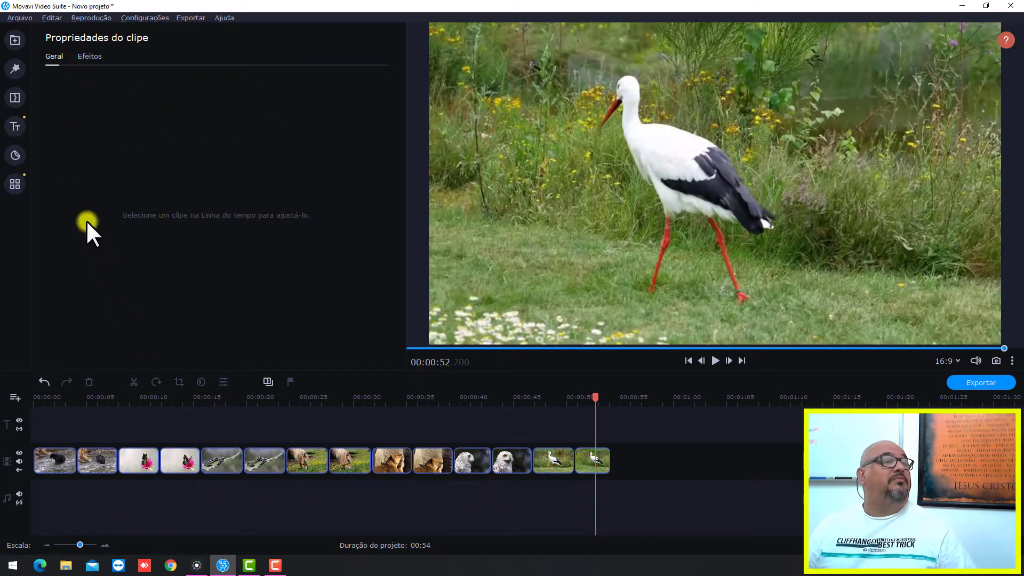
- Apply the filters Mosaico - grande to the second bear piece, Mosaico - médio to the second butterfly piece and Mosaico - pequeno to the second caterpillar piece
click(13, 62)
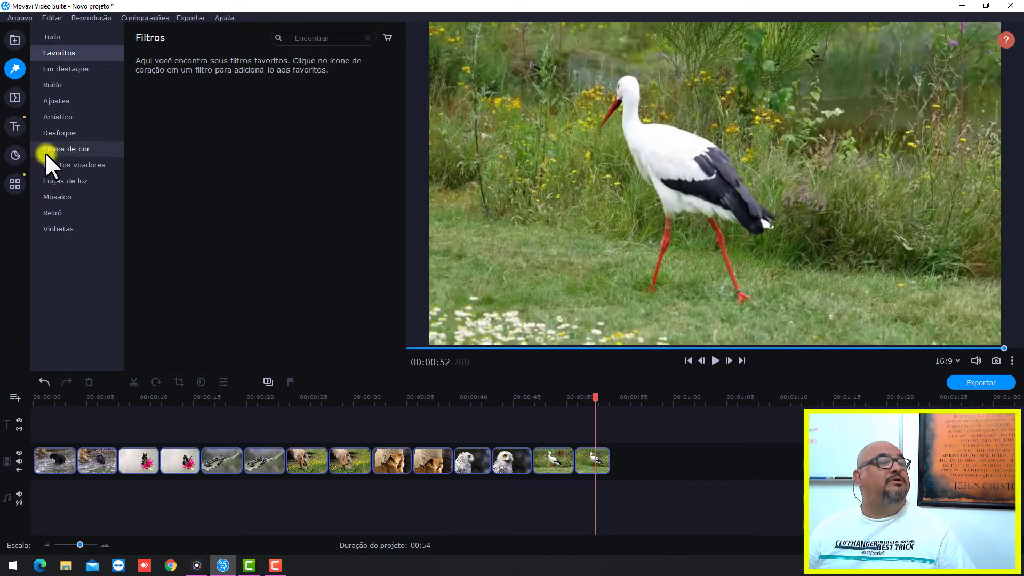
click(49, 193)
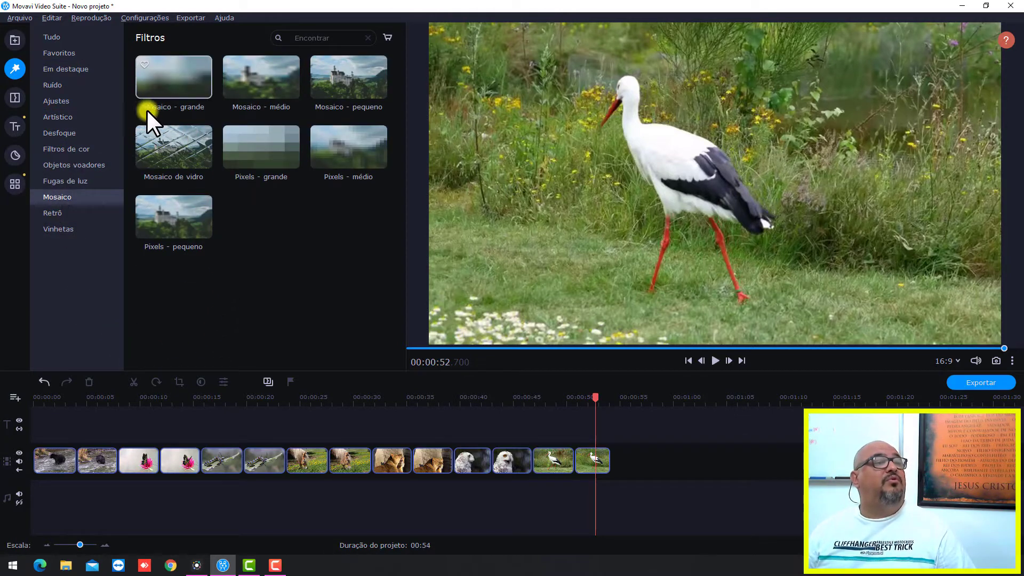
drag(181, 81, 84, 459)
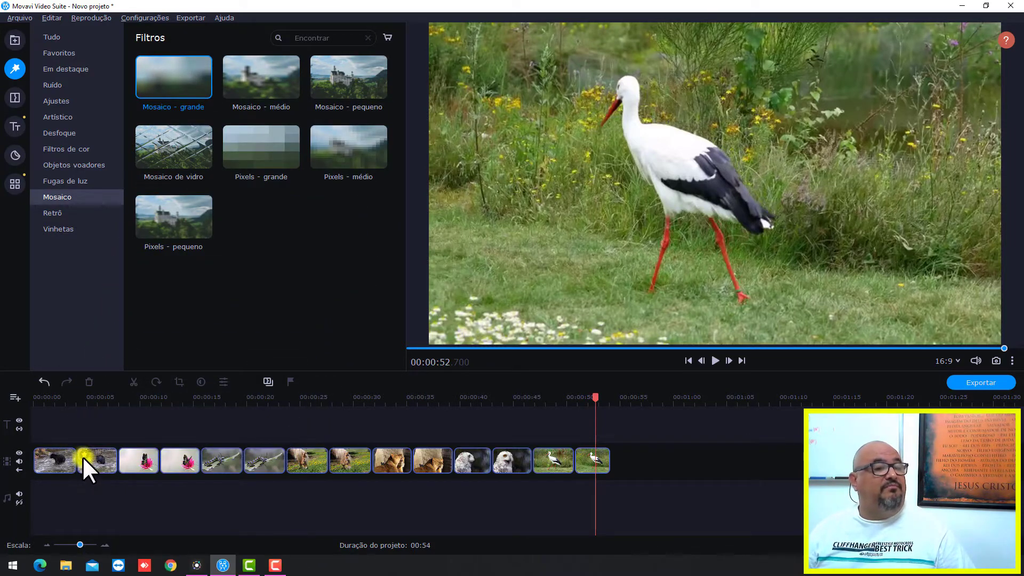
click(95, 452)
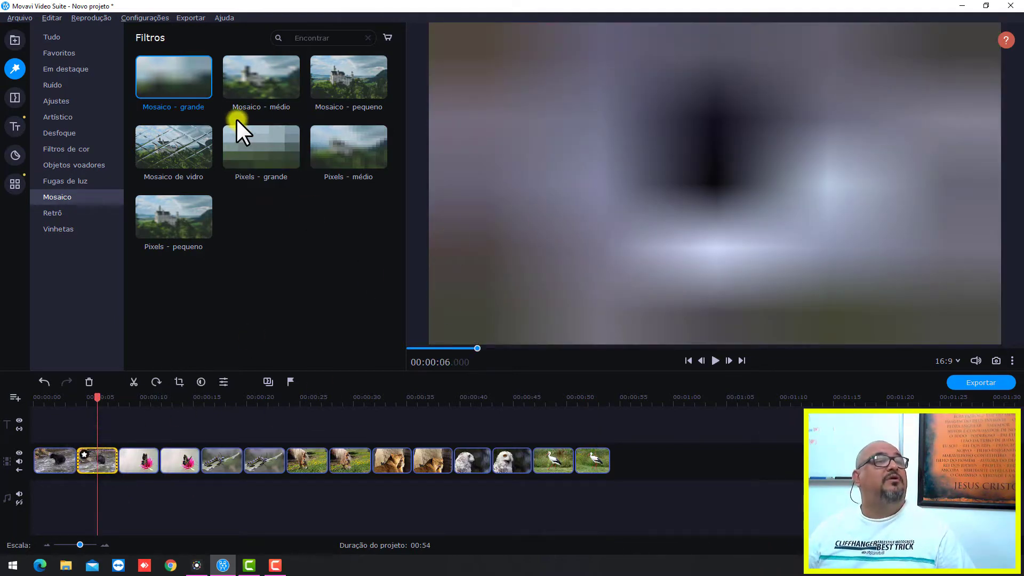
drag(255, 72, 174, 468)
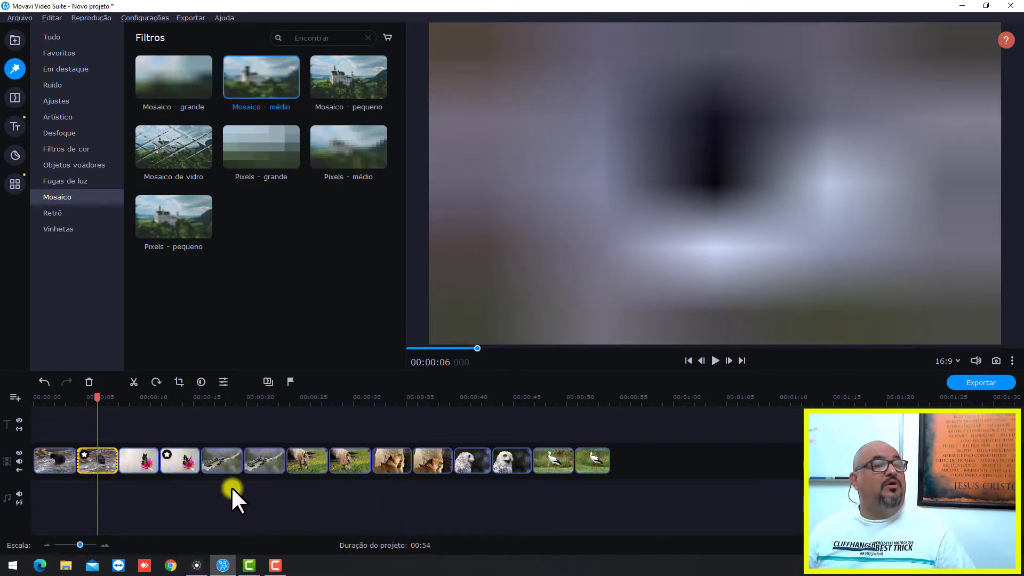
drag(351, 88, 250, 461)
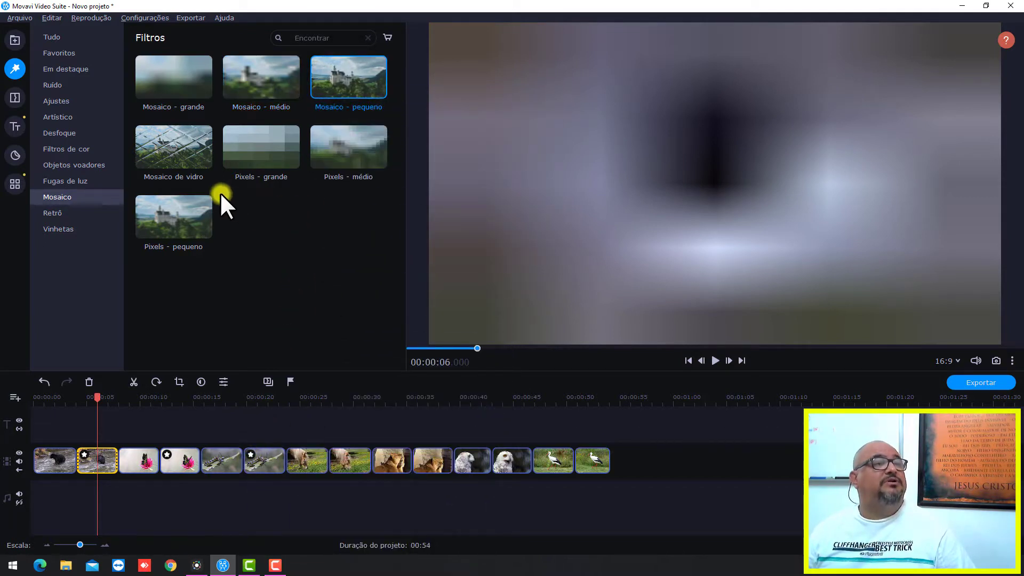
- Apply Mosaico de vidro, Pixels - grande, Pixels - médio and Pixels - pequeno to the second horse, lion, owl and stork pieces respectively
drag(171, 139, 336, 452)
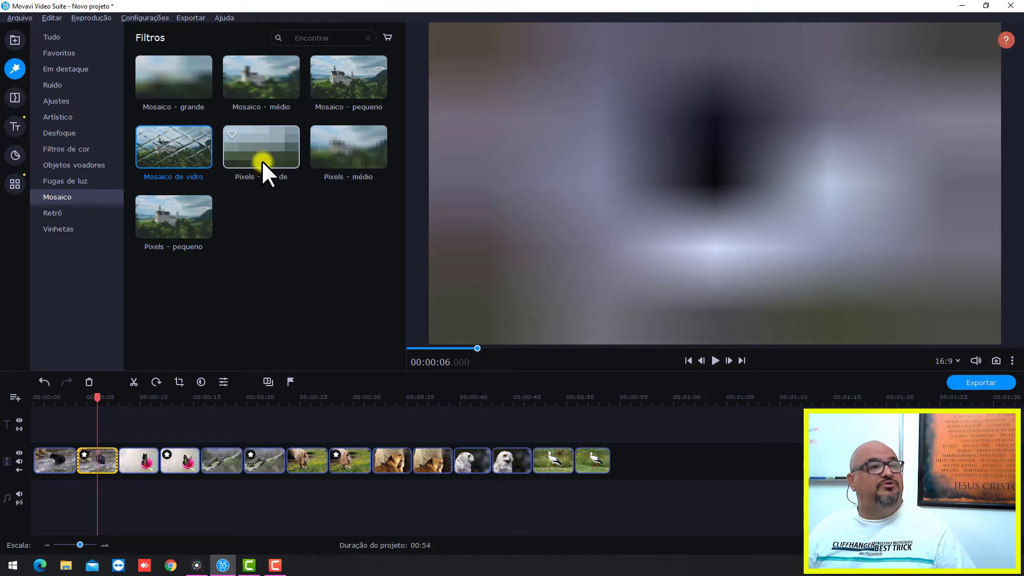
drag(261, 160, 432, 453)
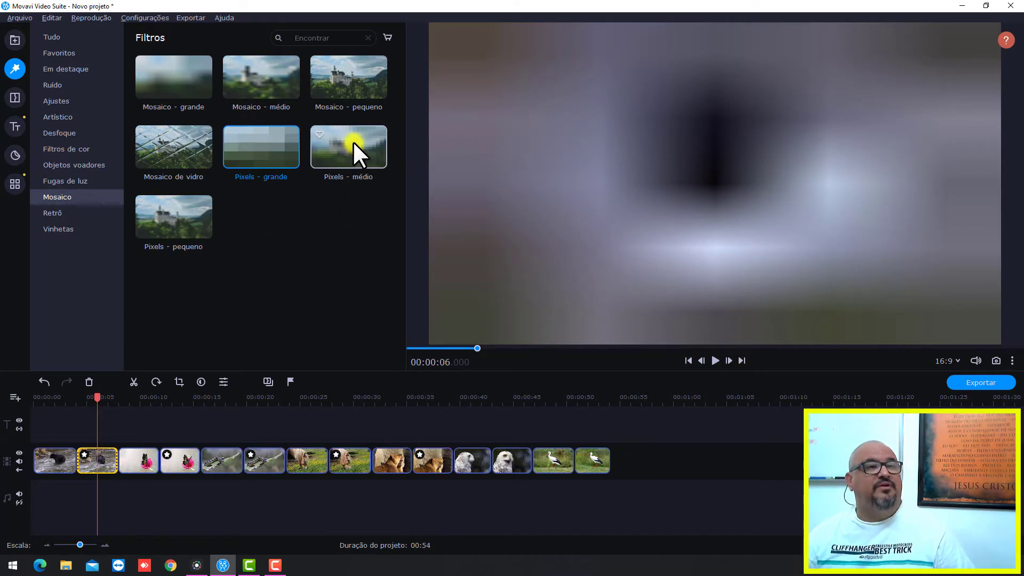
drag(354, 151, 513, 455)
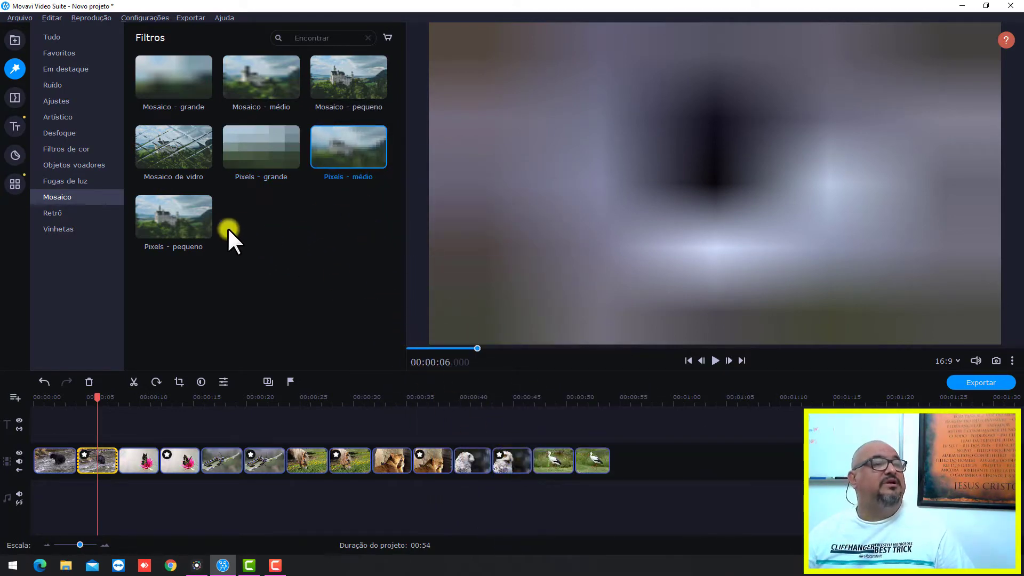
drag(183, 212, 594, 454)
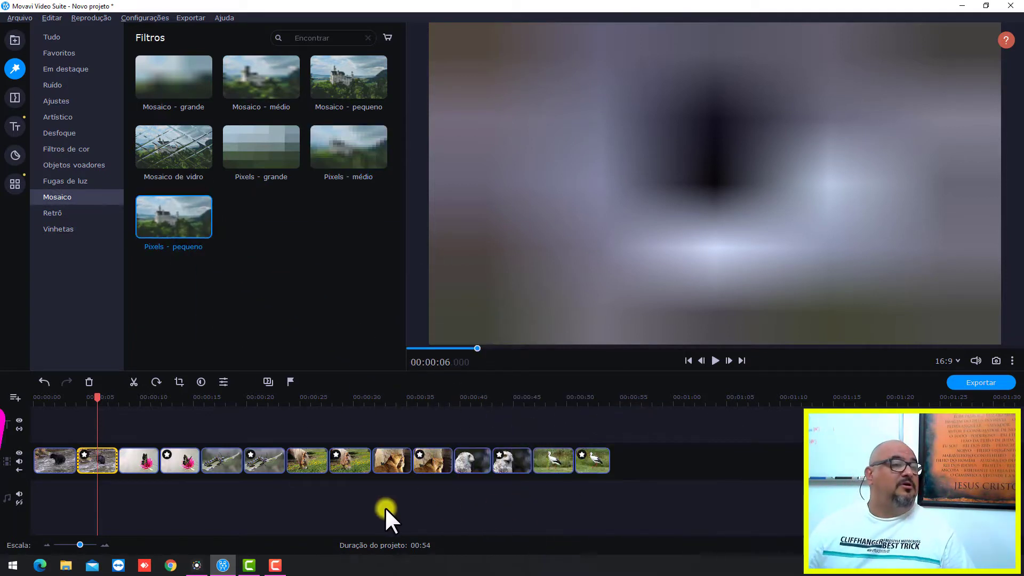
- Play the timeline from the start to compare each animal's unfiltered and filtered pieces, and pause during the last stork piece
click(57, 400)
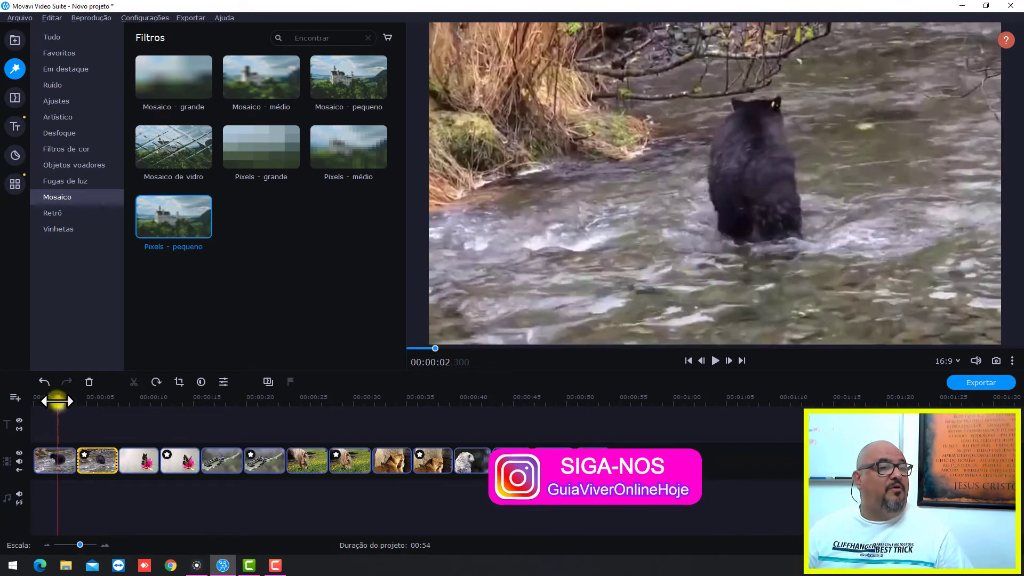
drag(57, 401, 11, 397)
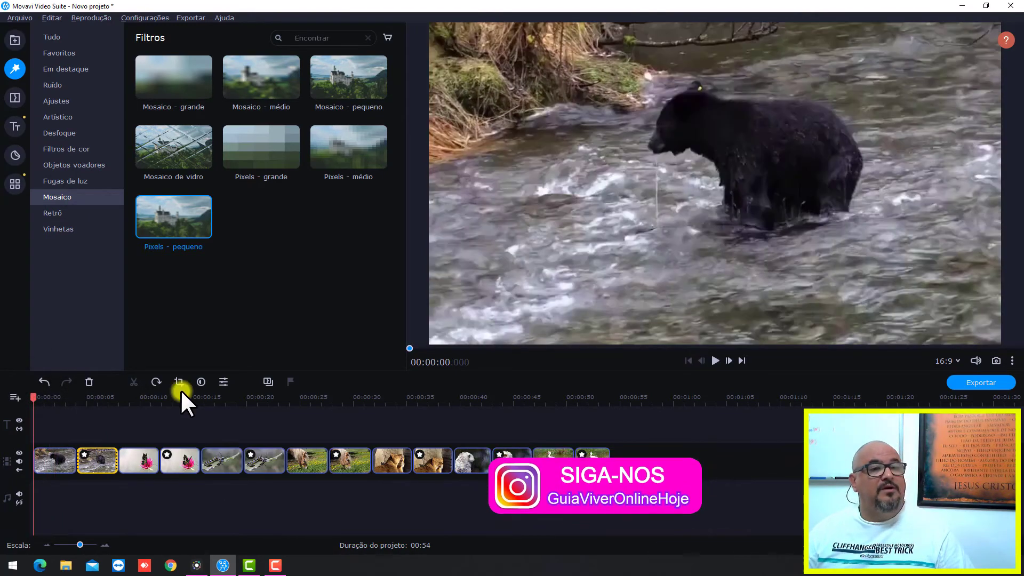
click(711, 360)
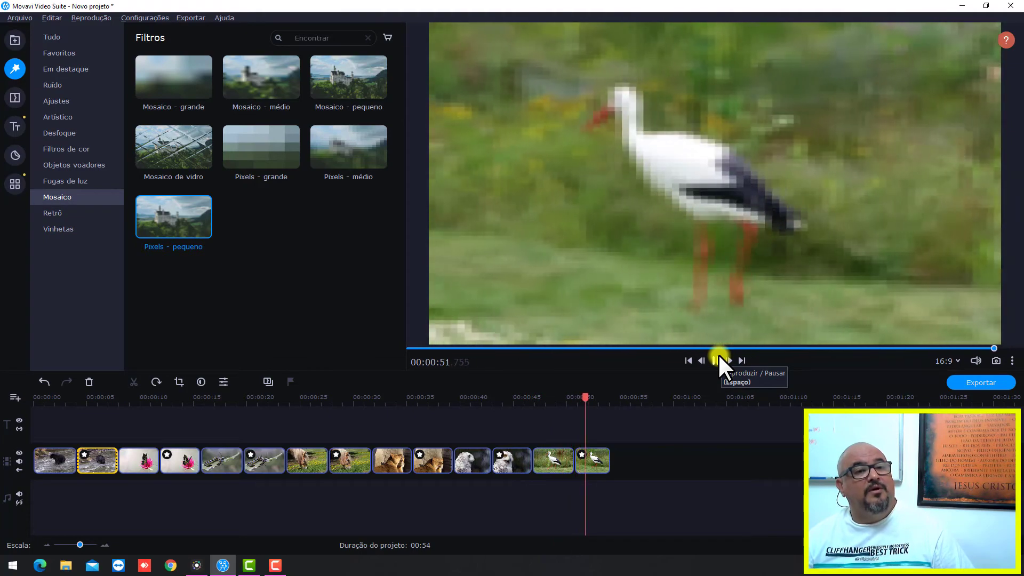
click(714, 360)
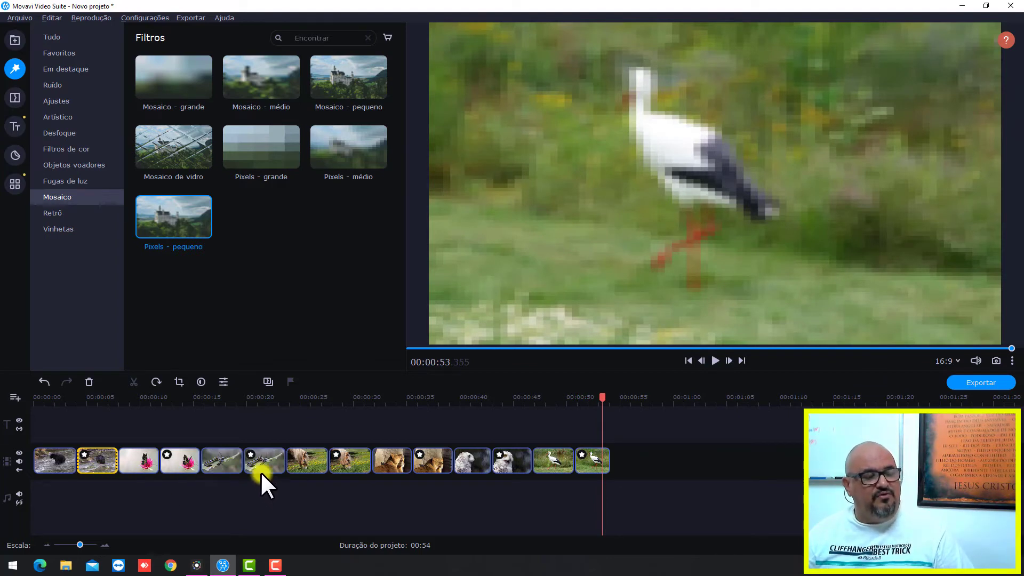
- Open the applied effects of the second bear piece and try lowering the Mosaico - grande filter's intensity while previewing it
right_click(102, 459)
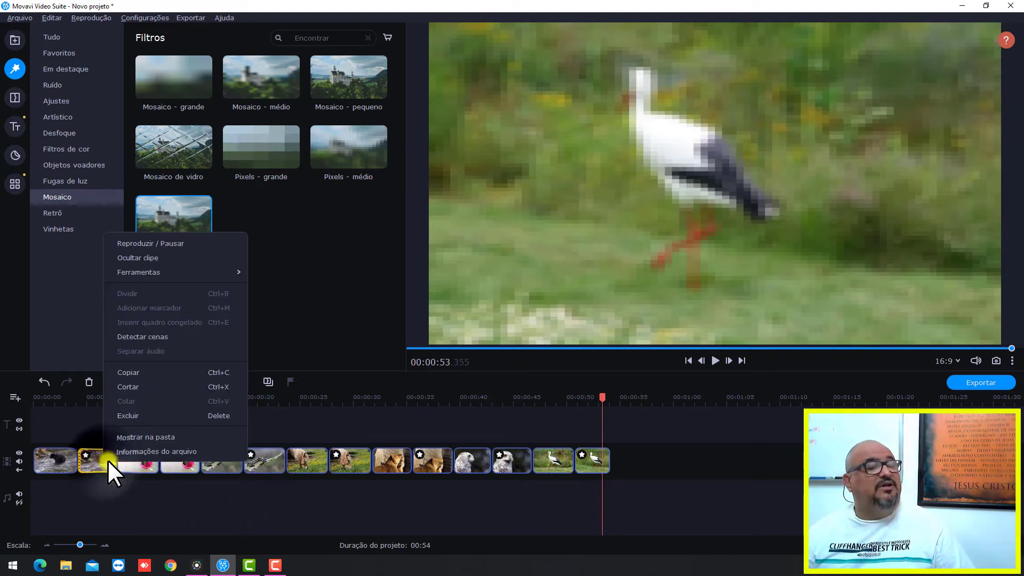
mouse_move(145, 271)
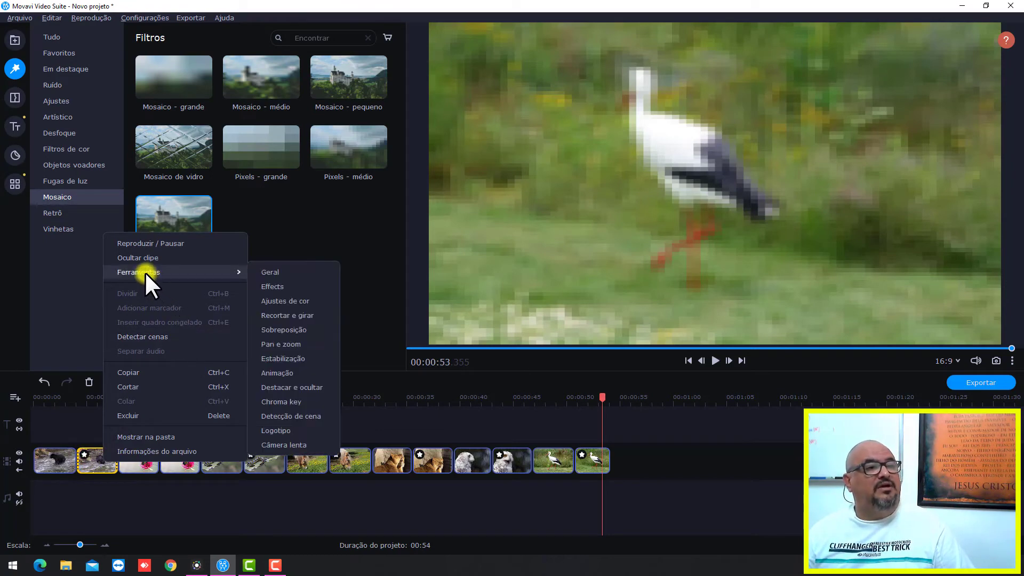
click(263, 271)
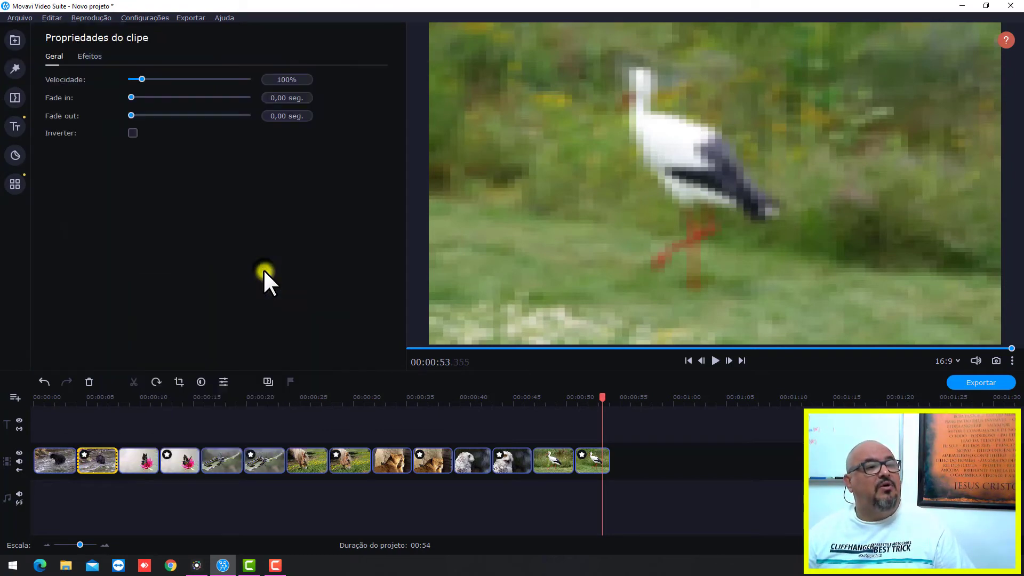
click(82, 54)
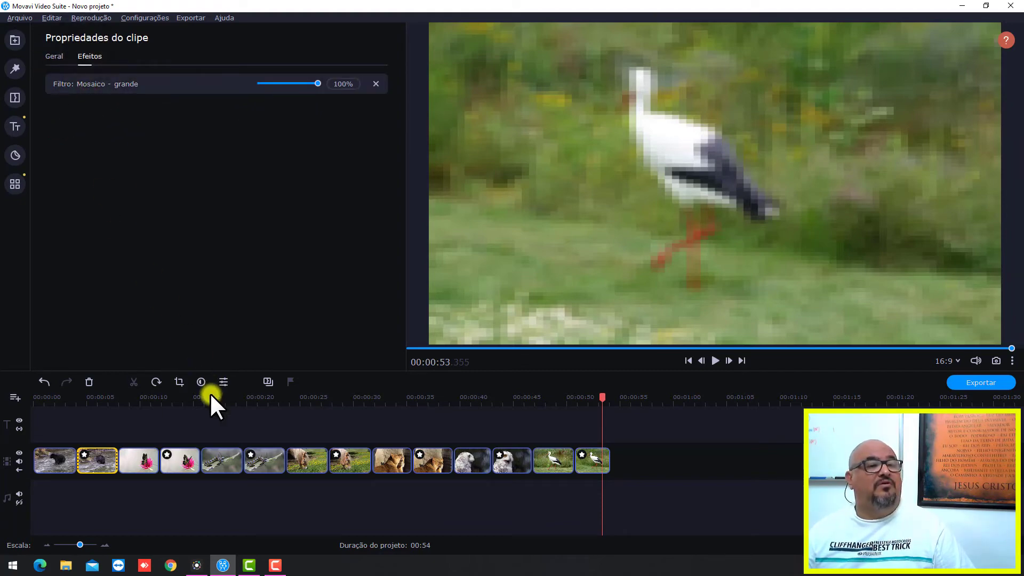
click(98, 456)
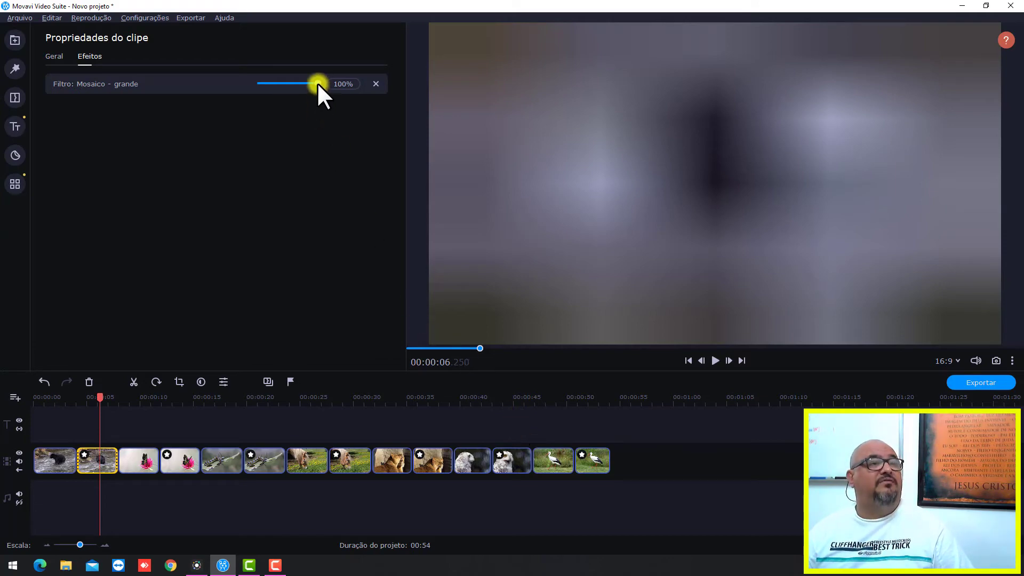
drag(317, 84, 269, 92)
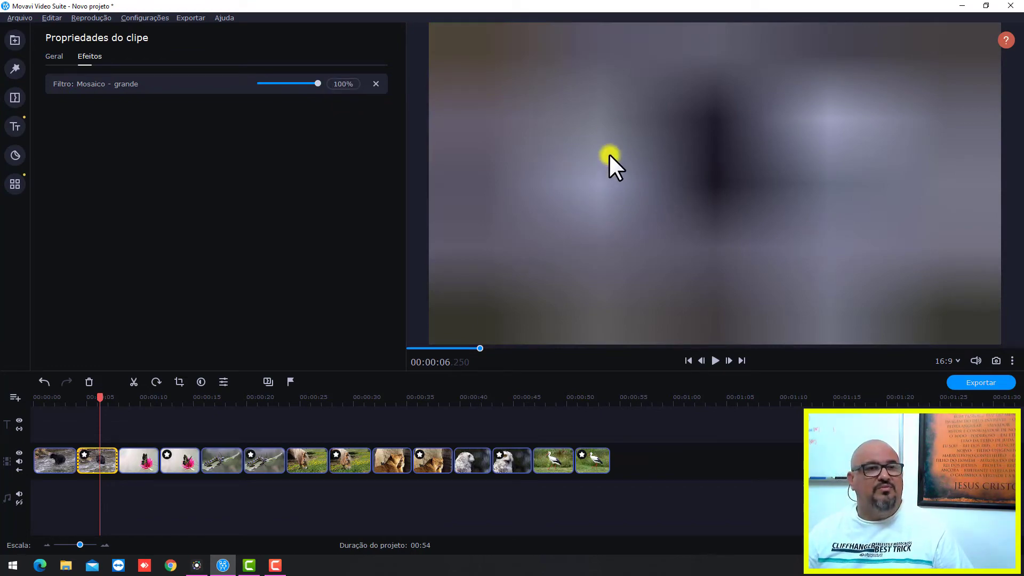
- Try the Mosaico - grande filter at 51% intensity on the second bear piece and return it to 100%
drag(317, 83, 289, 83)
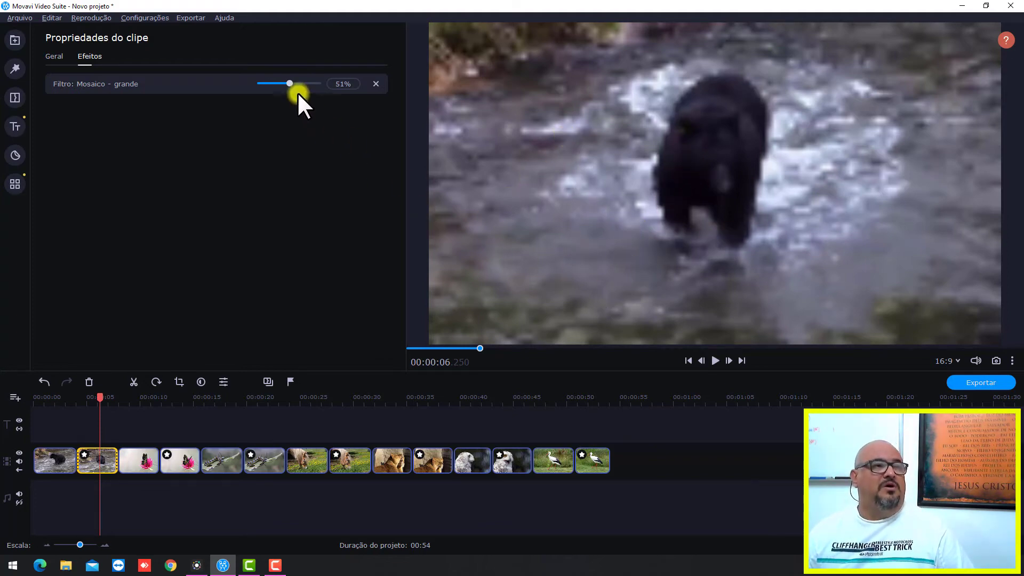
drag(288, 82, 337, 82)
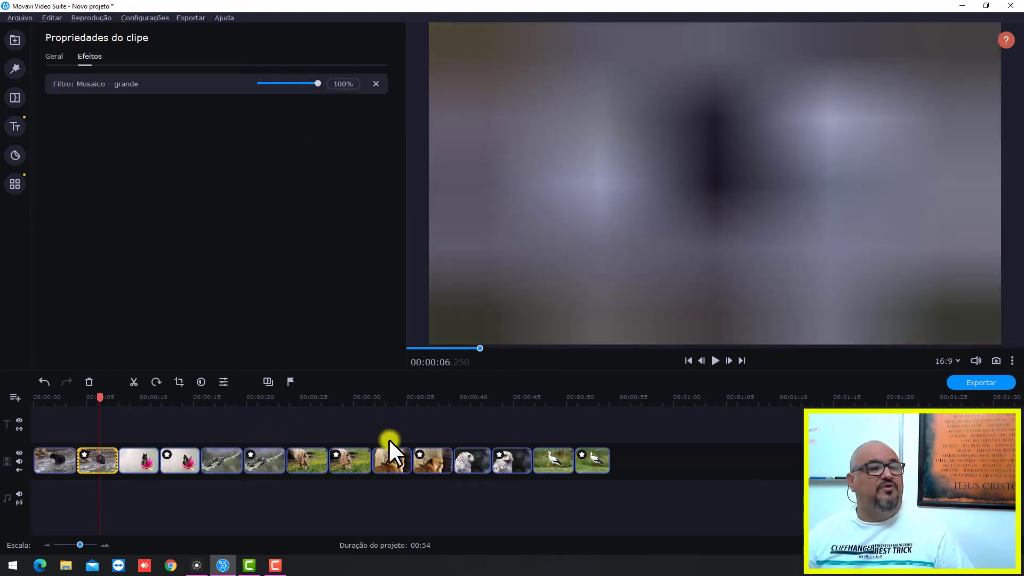
- Try the Mosaico de vidro filter on the second horse piece at 10% and 6% intensity, and set it to 50%
click(347, 461)
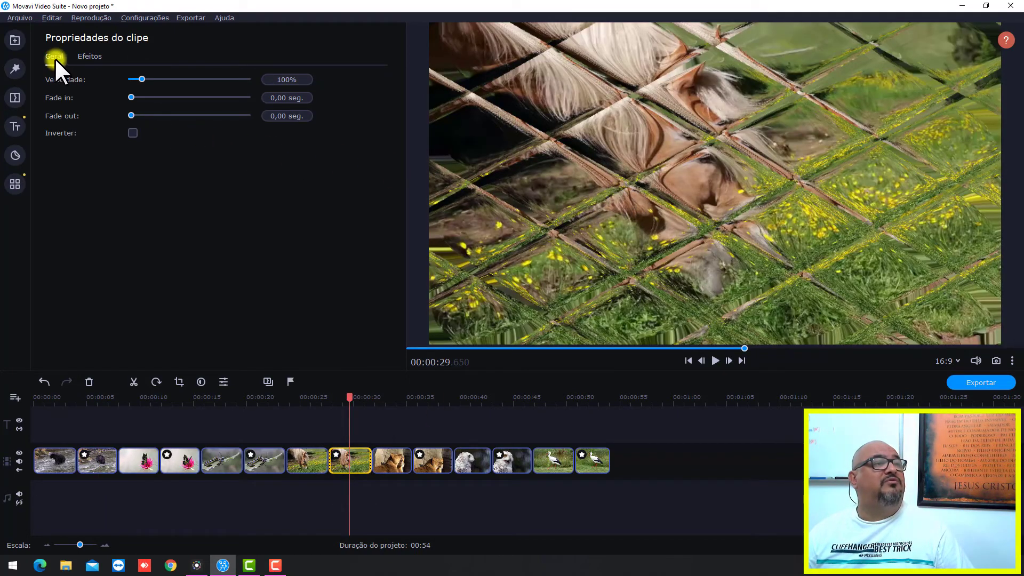
click(86, 56)
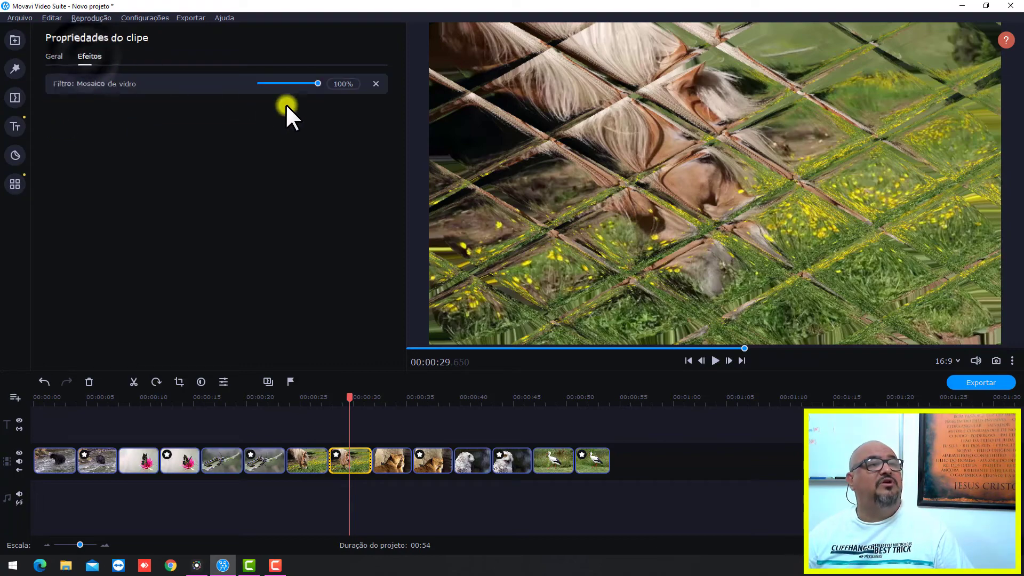
drag(317, 83, 265, 85)
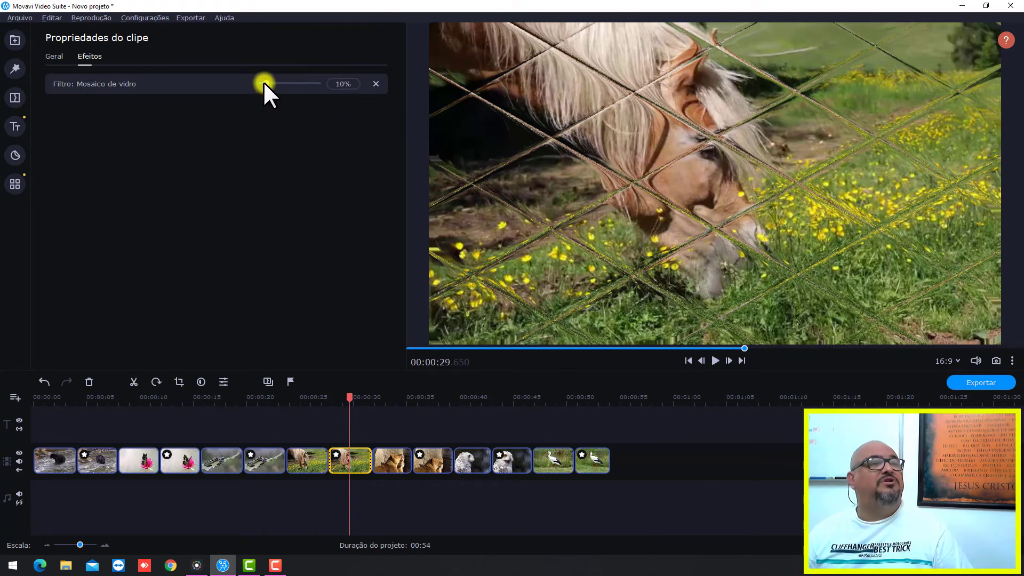
drag(262, 82, 261, 82)
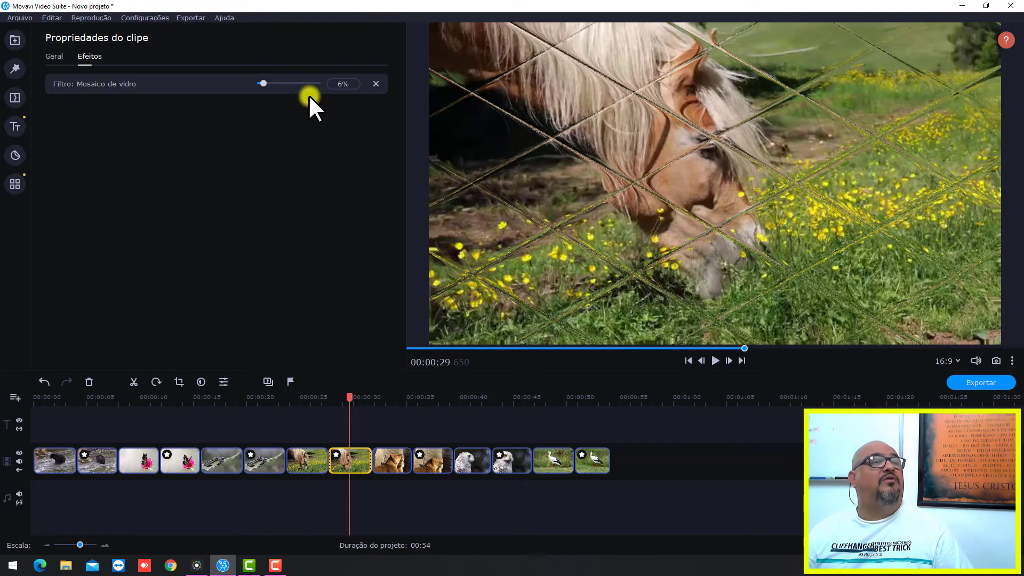
drag(261, 83, 286, 87)
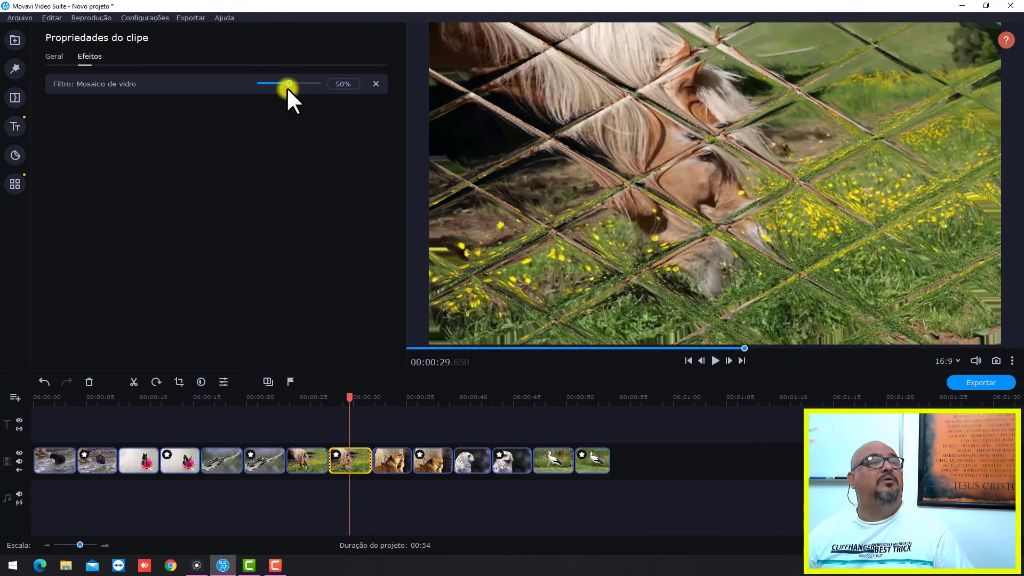